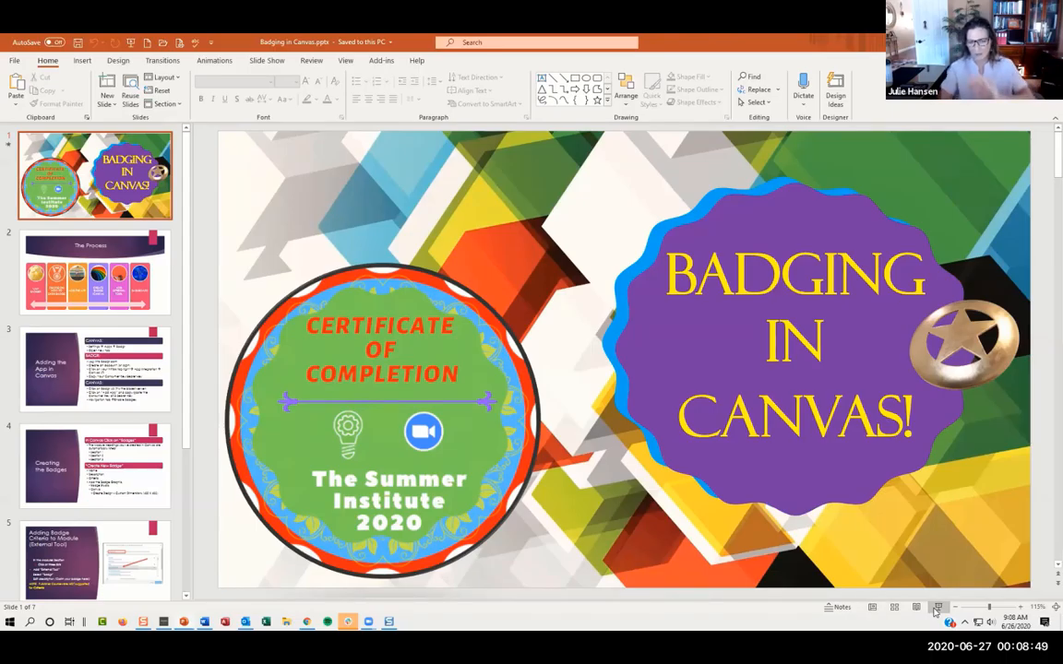
- Start the badging slideshow and bring in the certificate badge animation on the title slide
left_click(936, 609)
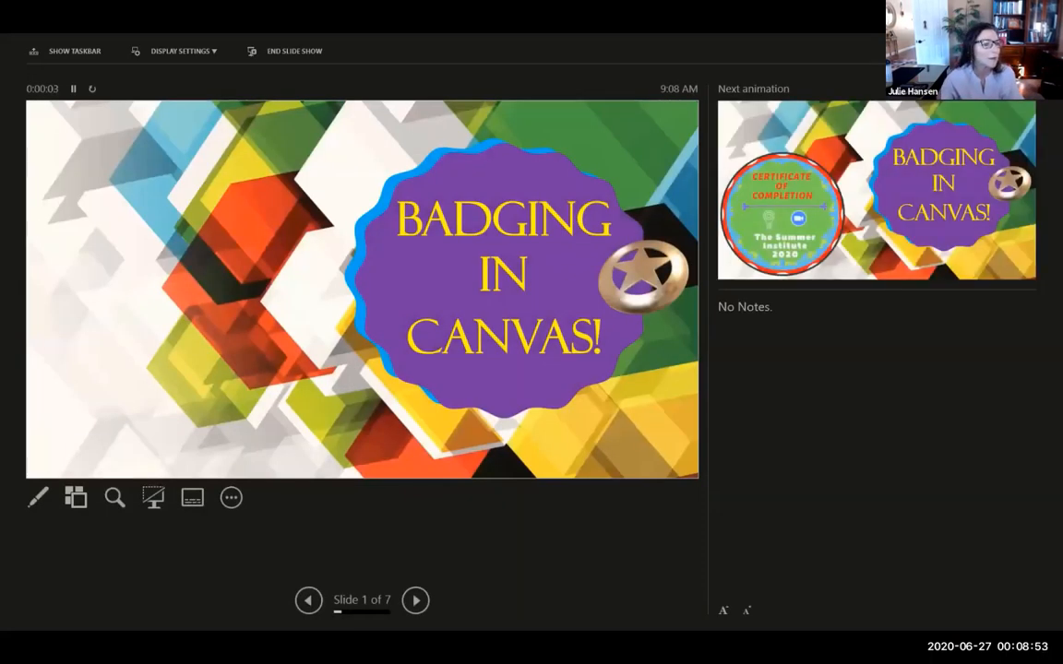
key("Right")
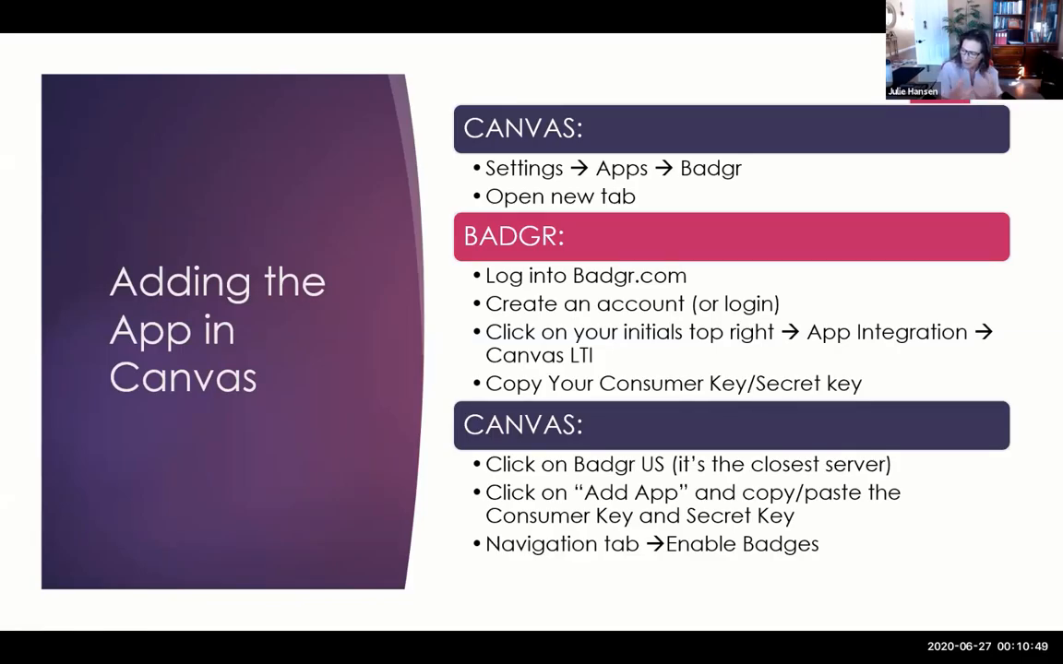
- Step through Adding the App in Canvas, Adding Badge Criteria and Badgr Leaderboard slides
key("Right")
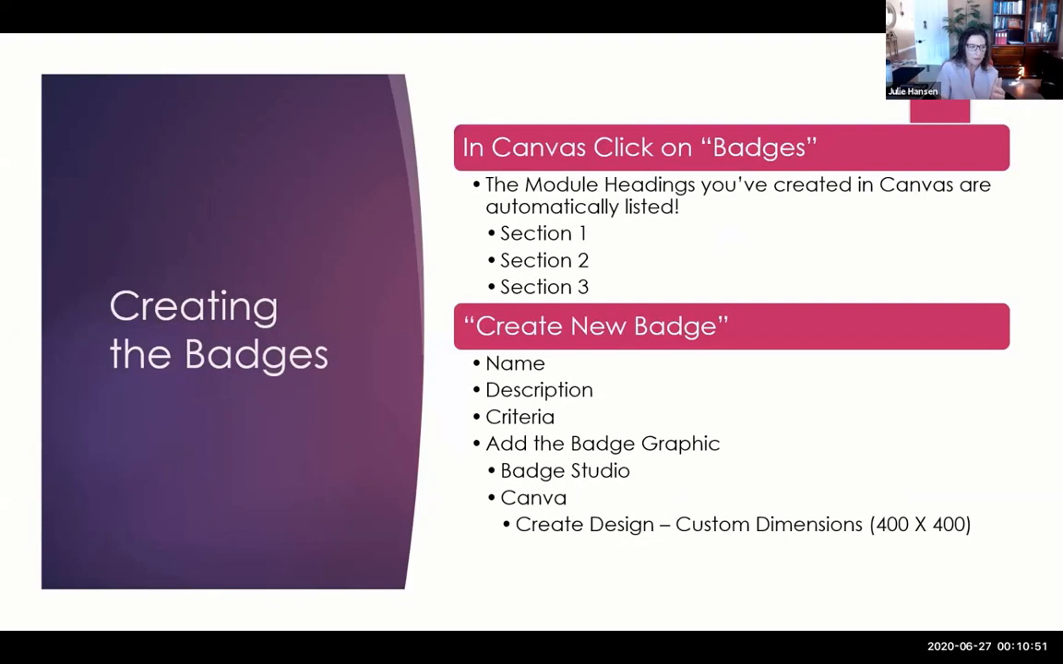
key("Right")
key("Left")
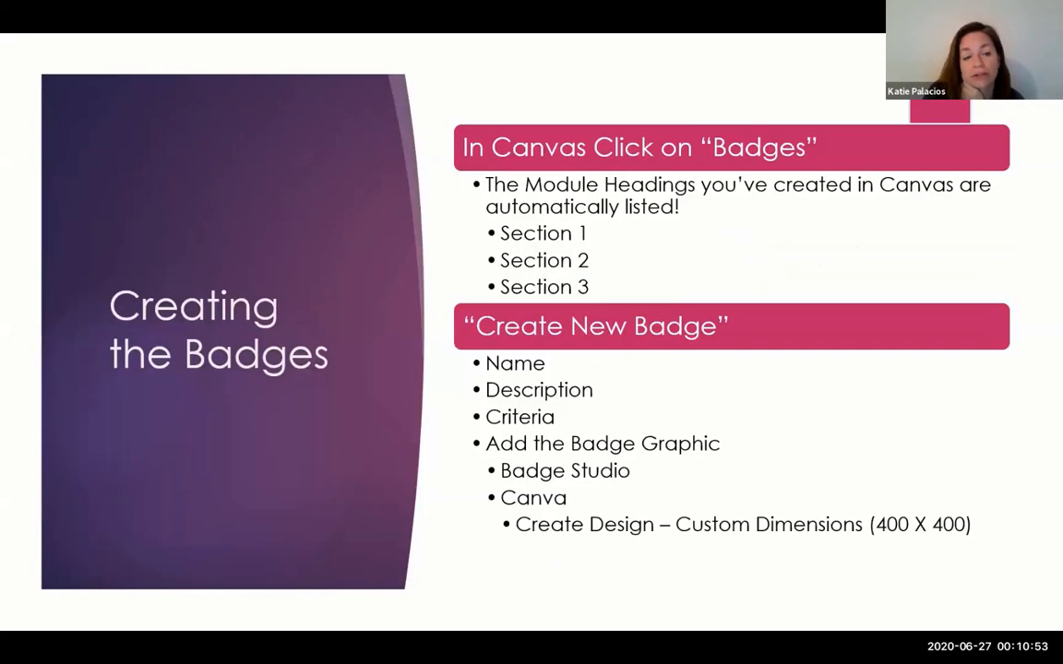
key("Left")
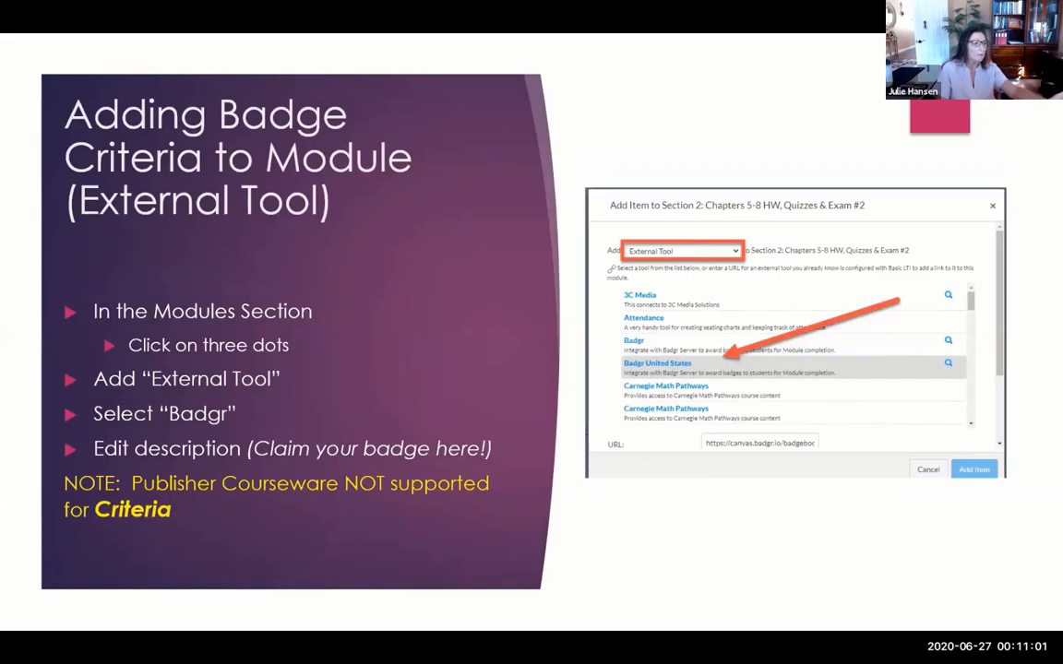
key("Right")
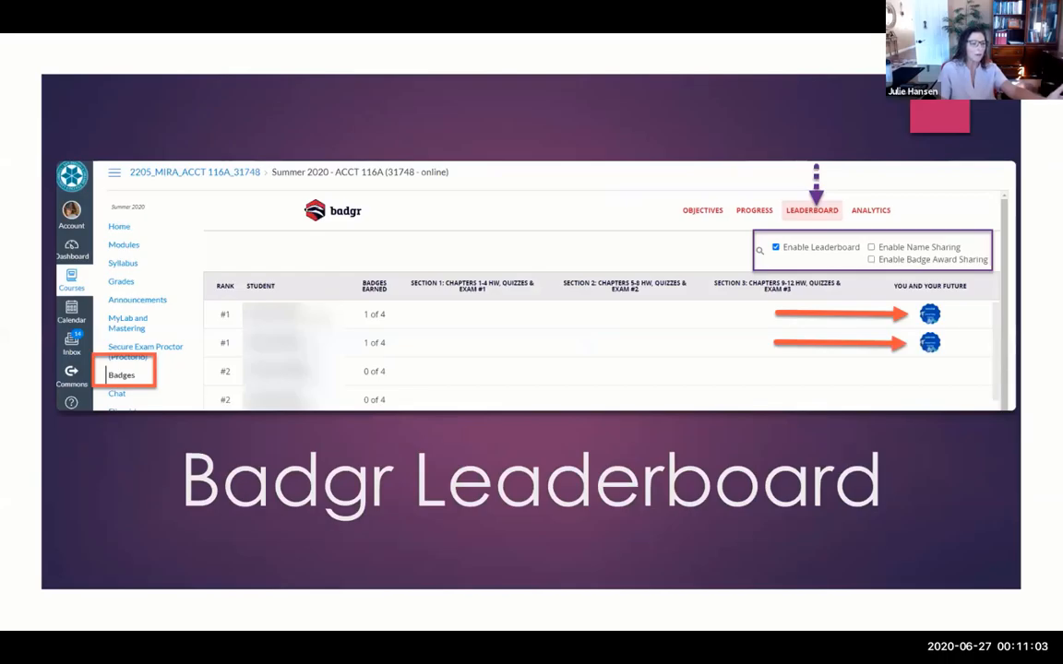
key("Right")
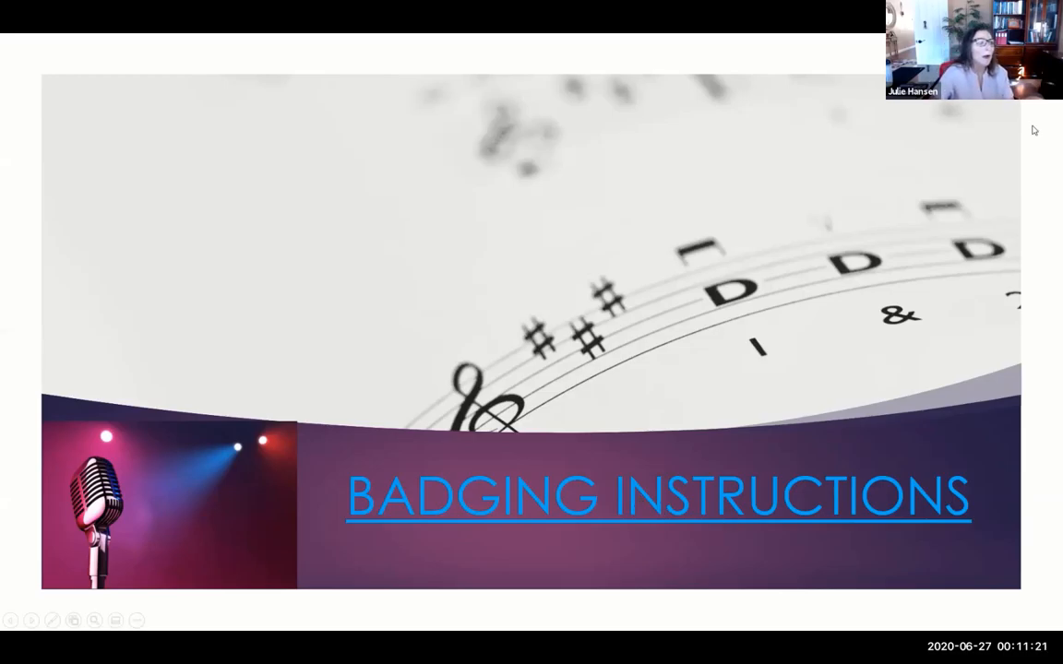
- End the slideshow, reveal the desktop and bring the Canvas browser forward
key("alt+Tab")
key("super+d")
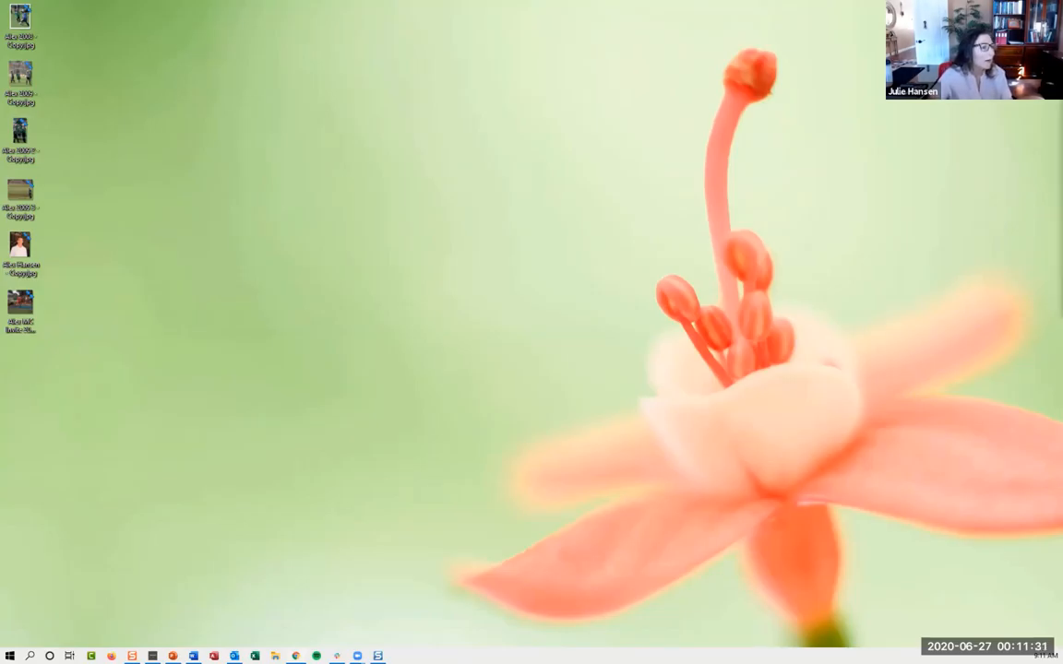
key("alt+Tab")
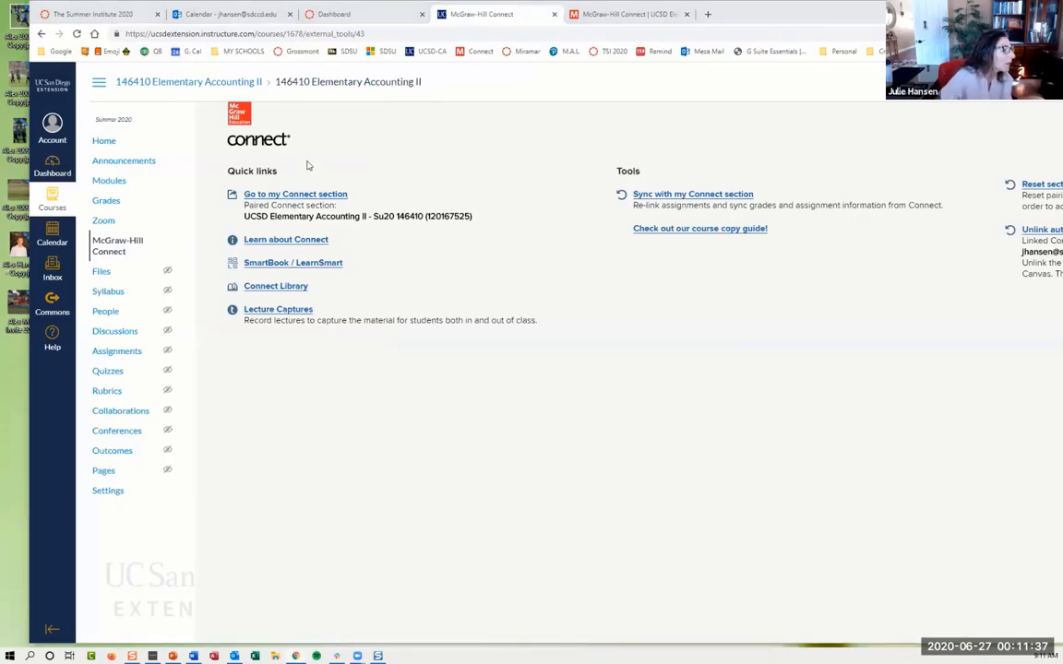
- From the dashboard, go into DEVELOPMENT-SHELL-116B course settings and its External Apps
left_click(334, 13)
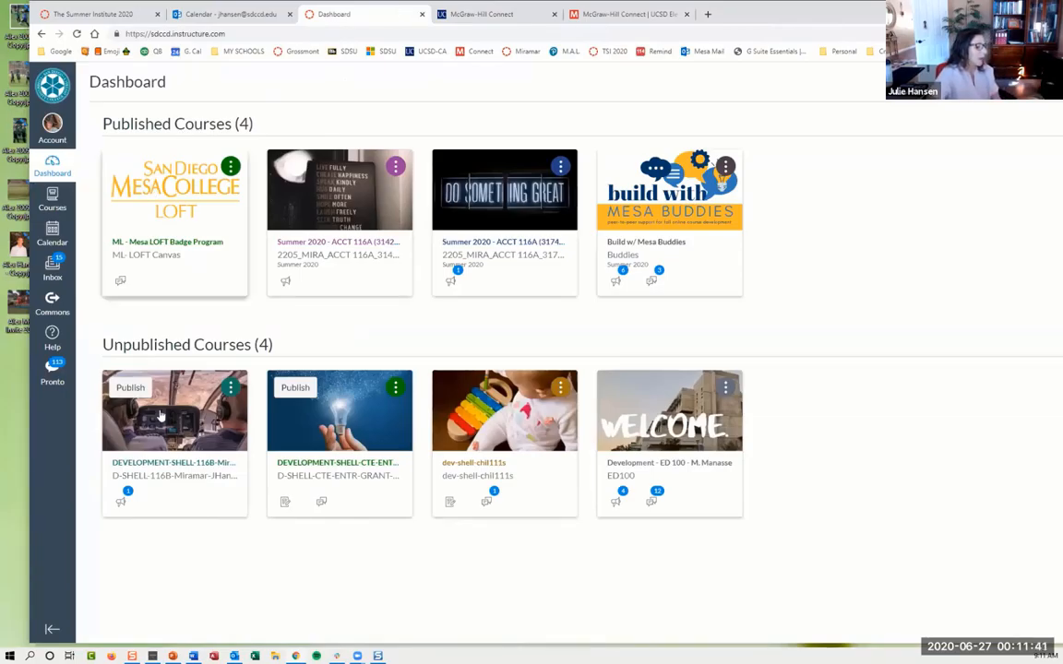
left_click(152, 463)
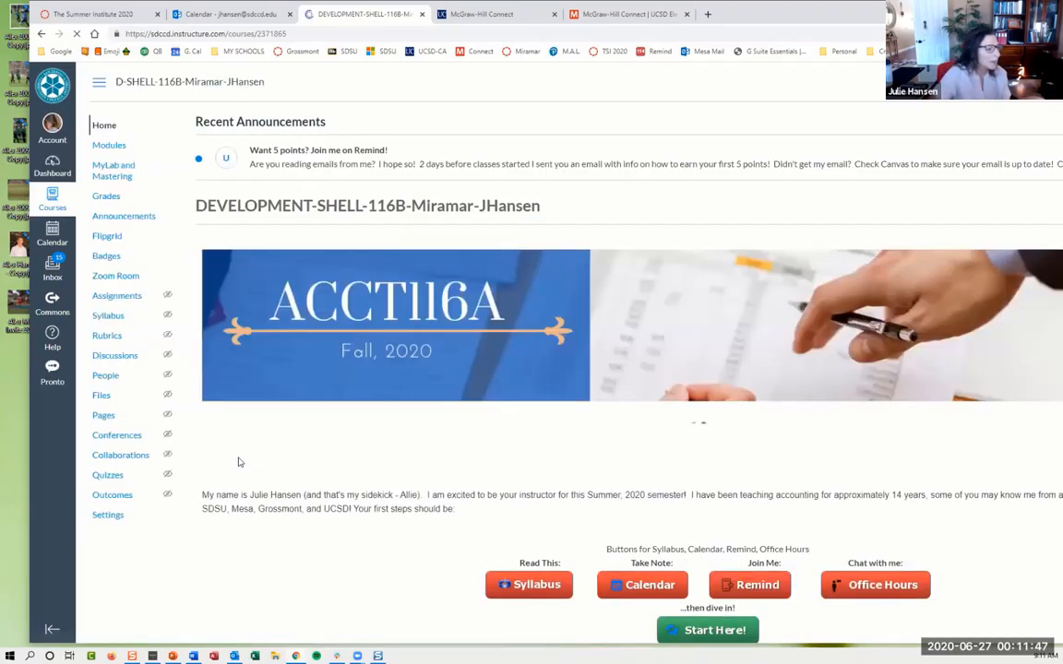
left_click(108, 515)
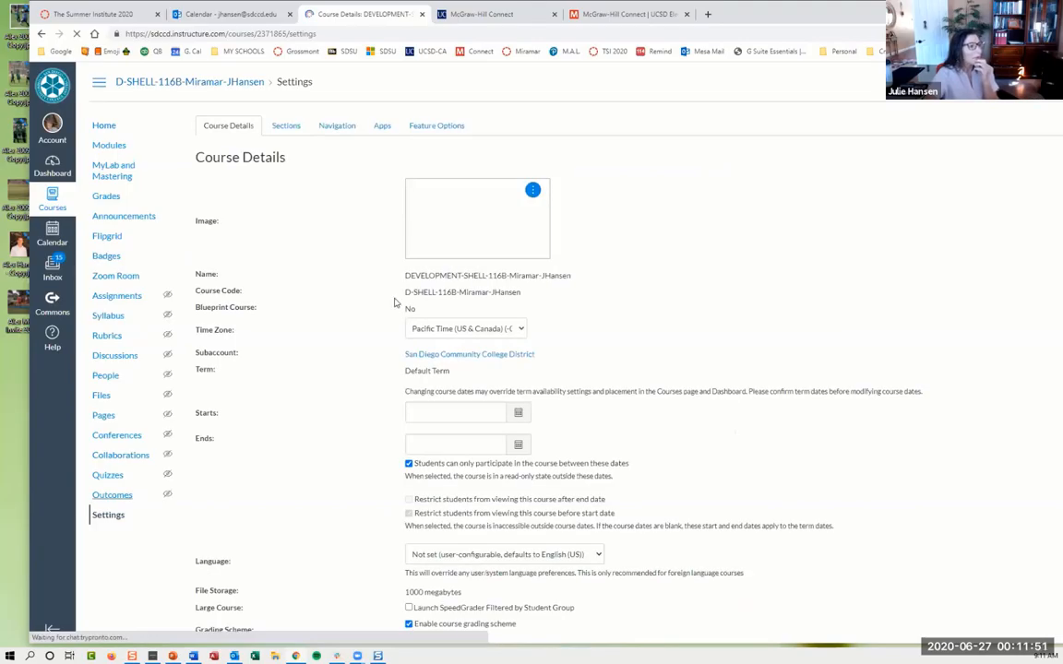
left_click(382, 125)
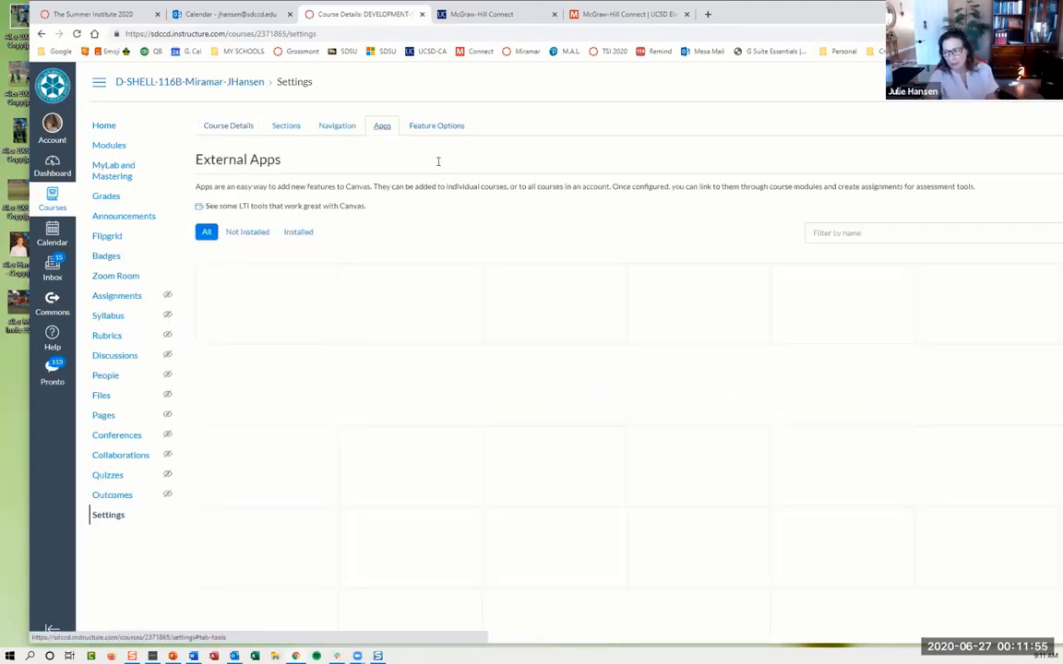
- Filter the external apps by 'bad' and show the Badgr United States app details
left_click(814, 233)
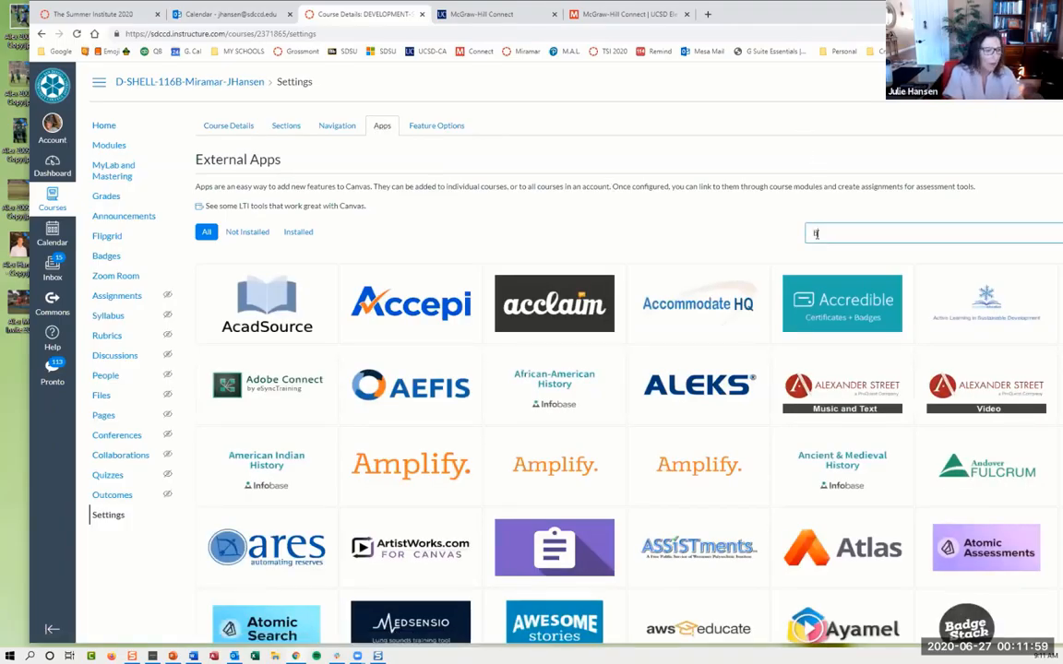
type("bad")
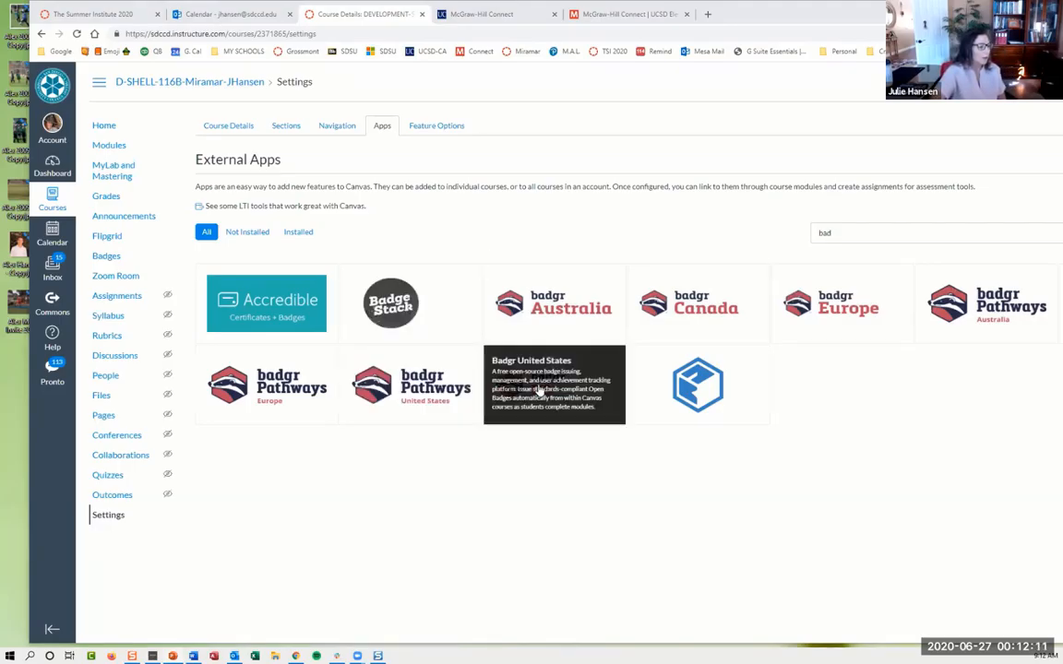
mouse_move(553, 384)
left_click(556, 391)
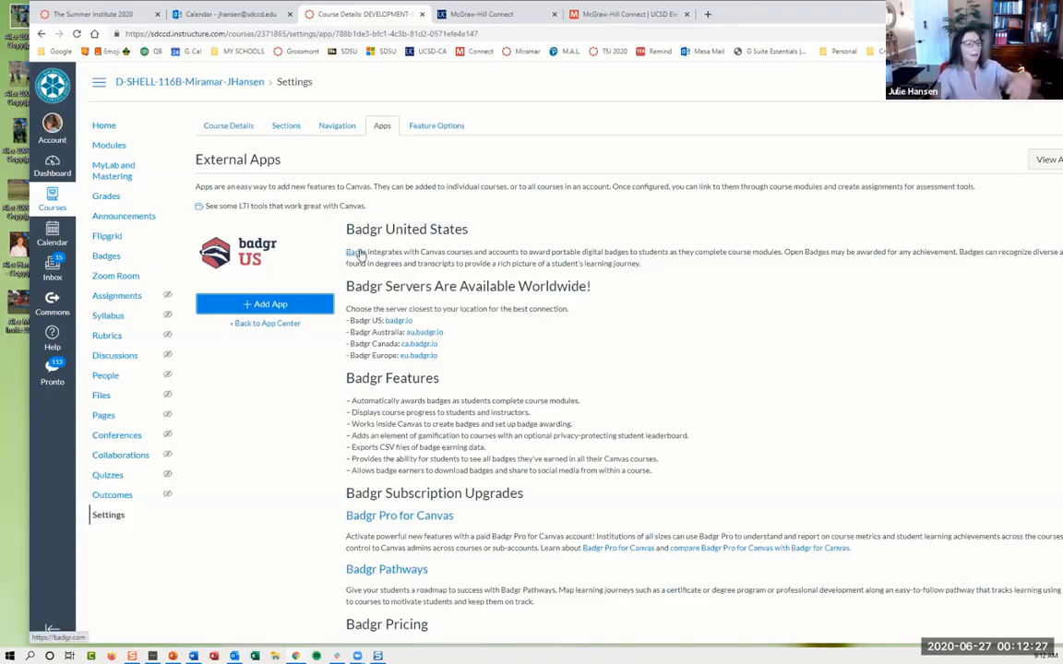
- In a new tab, sign in to Badgr with the United States region to reach the issuers list
left_click(707, 13)
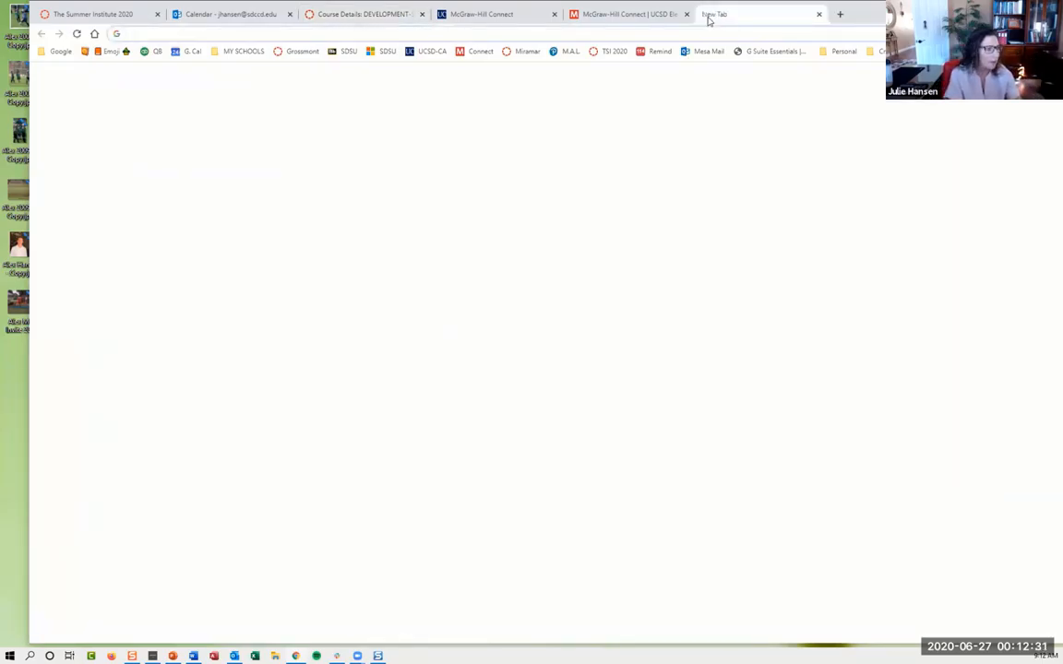
type("badgr")
key("Return")
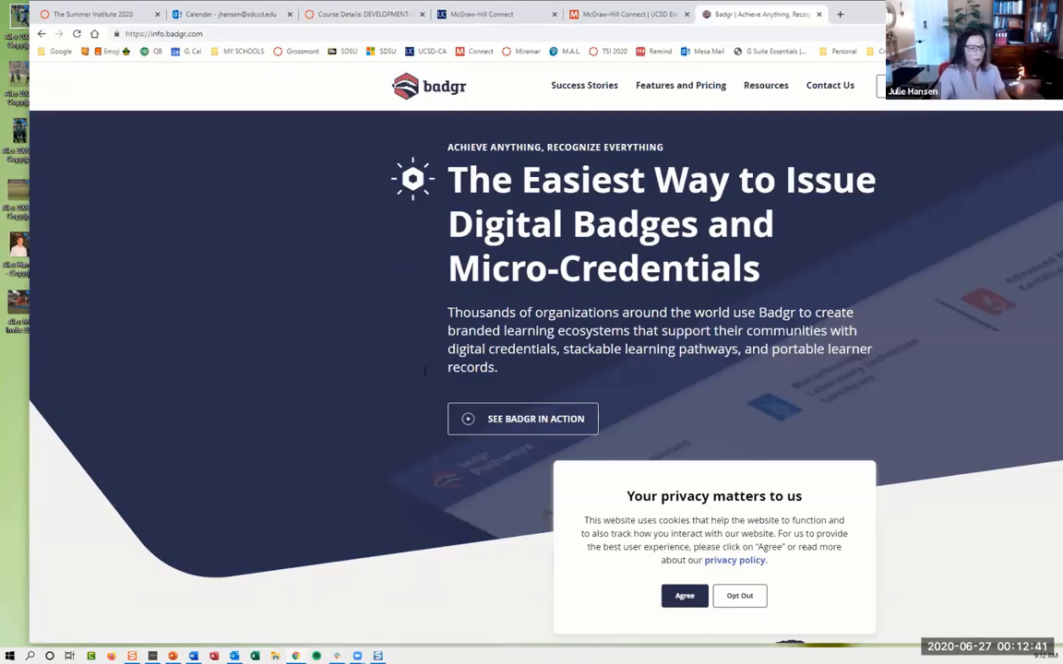
left_click(684, 595)
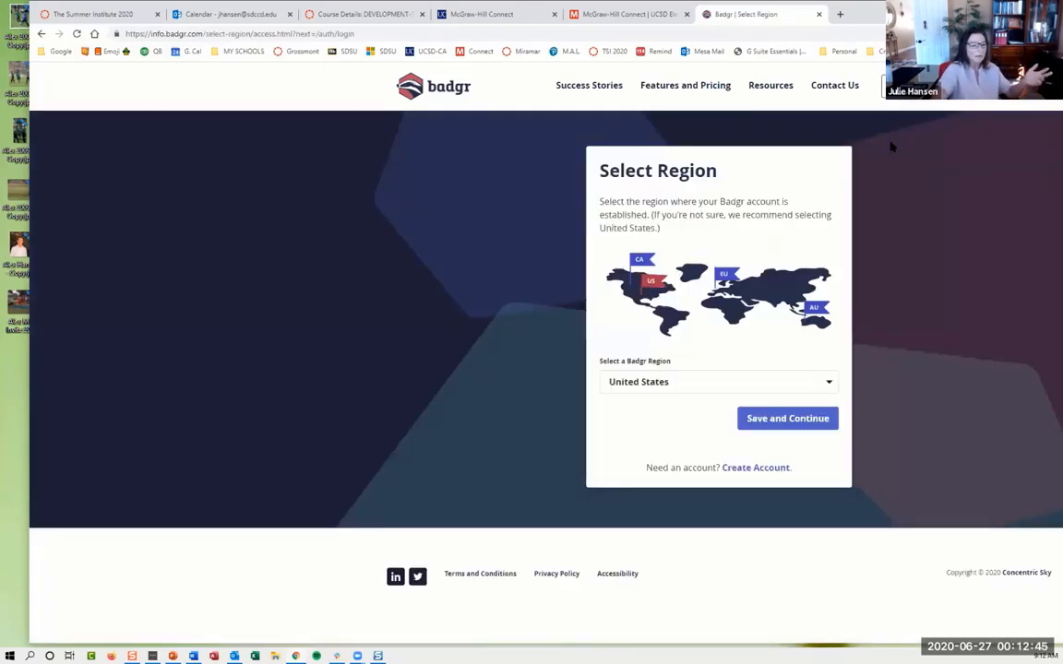
left_click(773, 422)
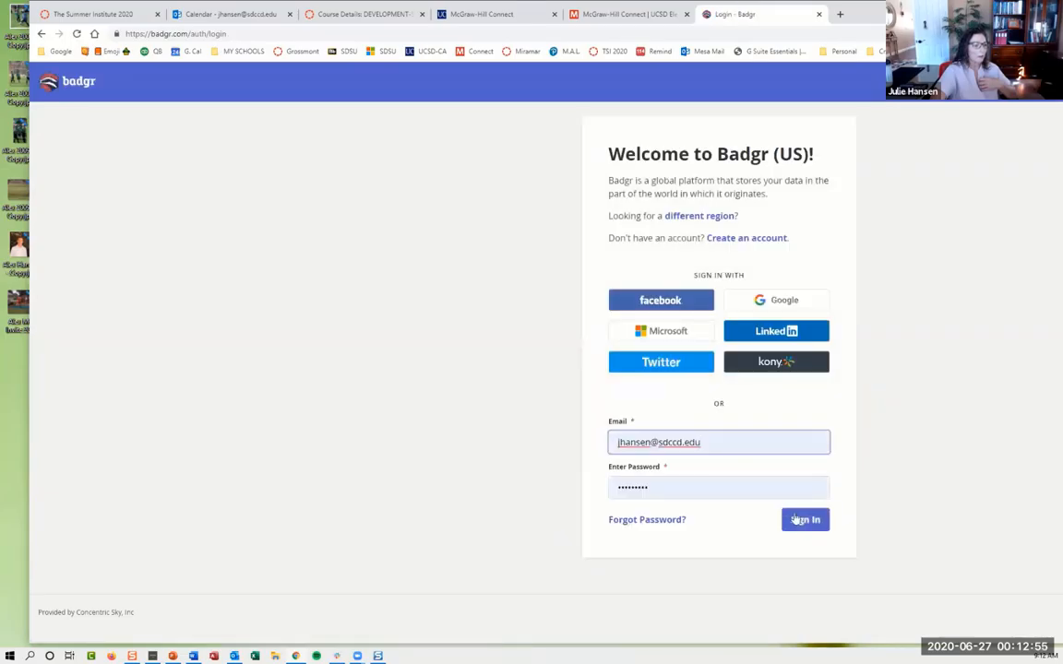
left_click(805, 521)
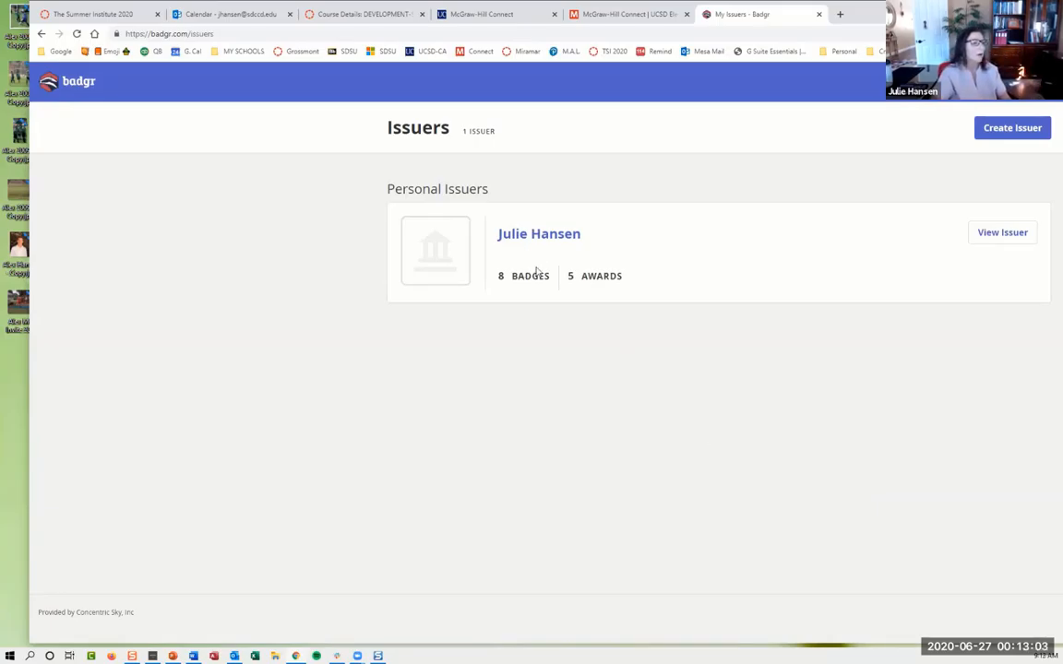
left_click(1002, 232)
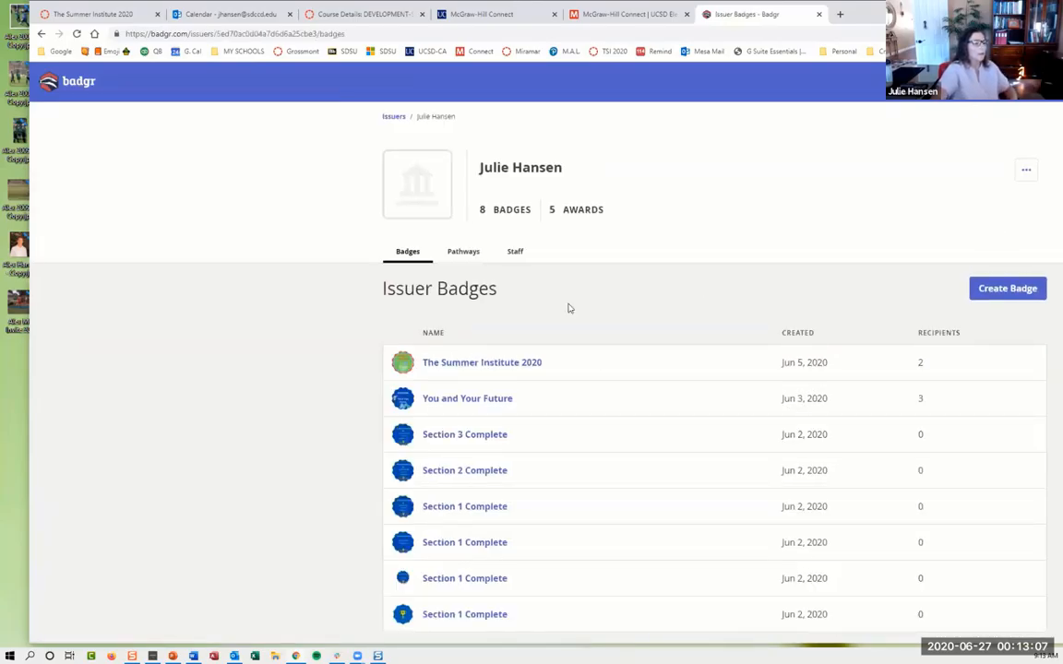
scroll(540, 388, "down", 1)
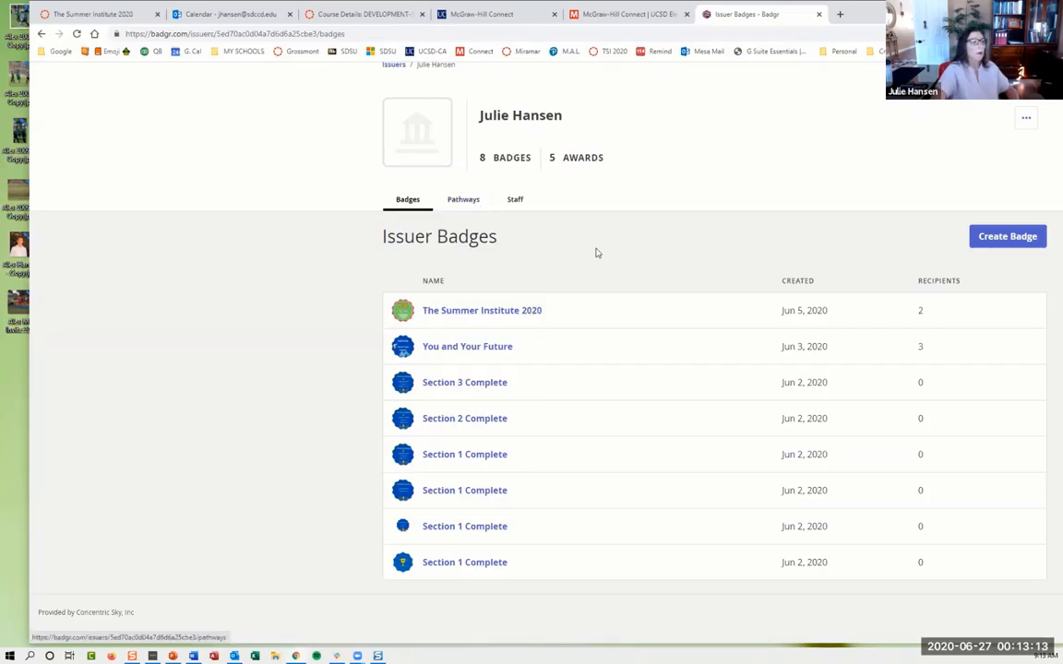
scroll(595, 252, "up", 1)
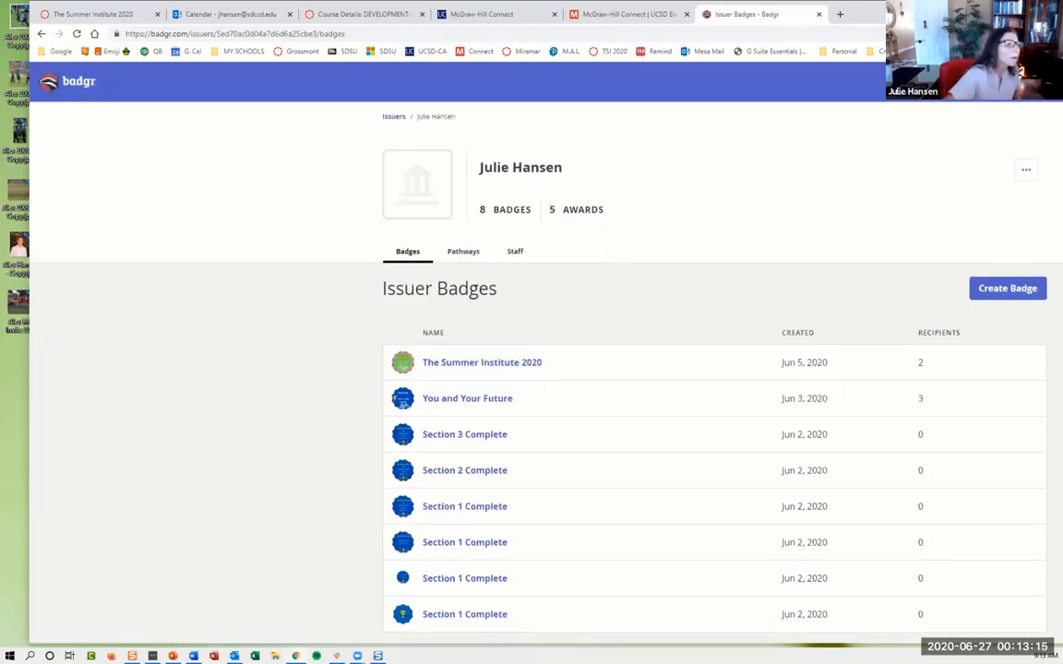
left_click_drag(885, 10, 719, 2)
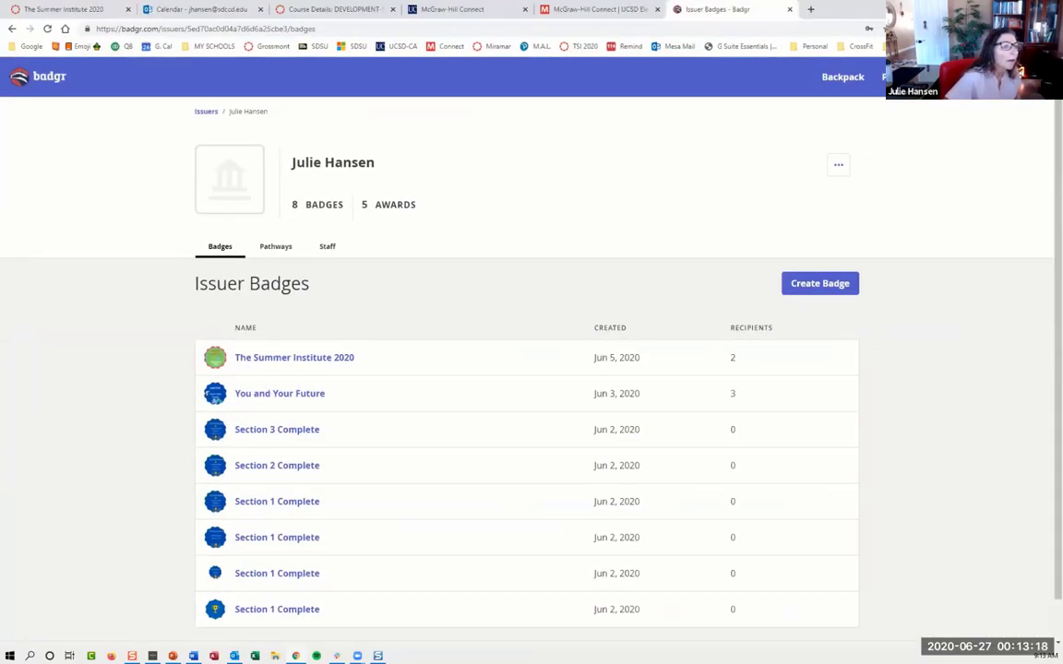
left_click(842, 76)
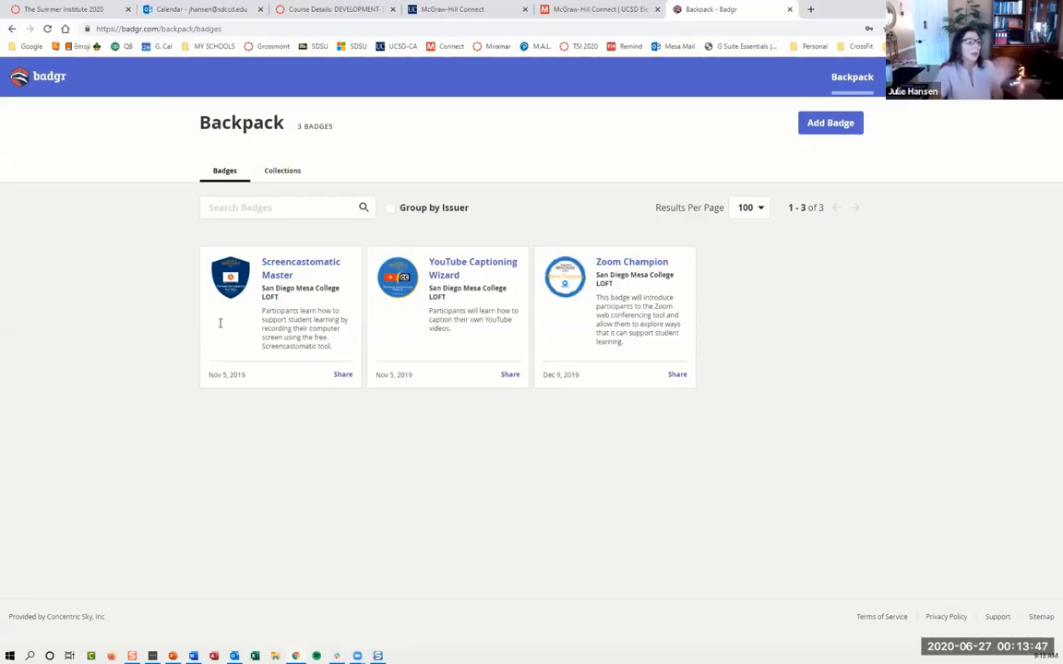
left_click(678, 375)
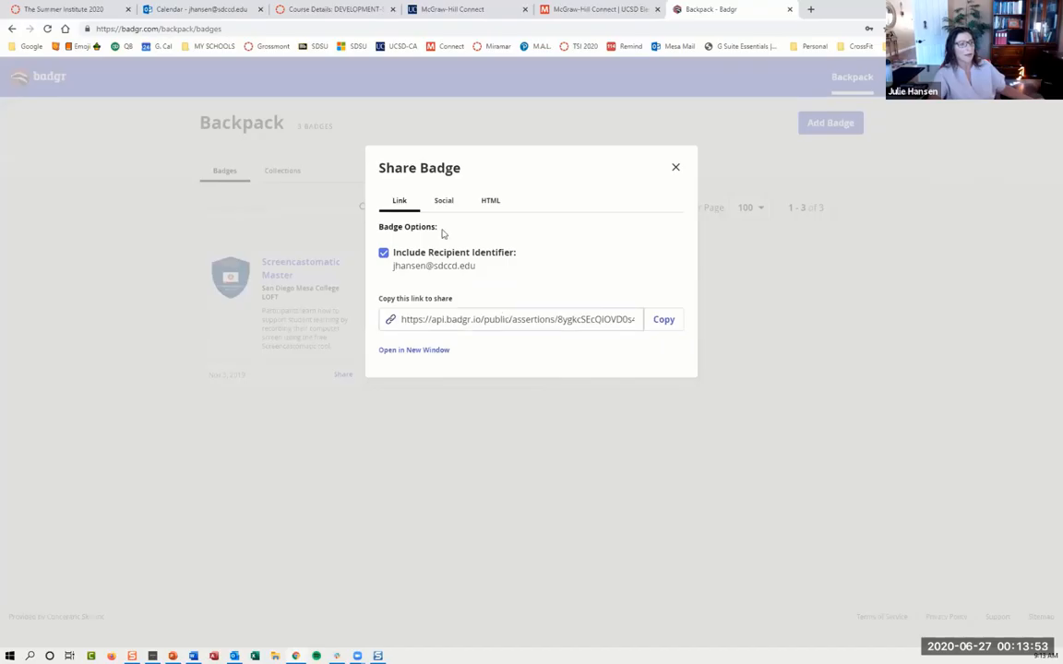
left_click(444, 200)
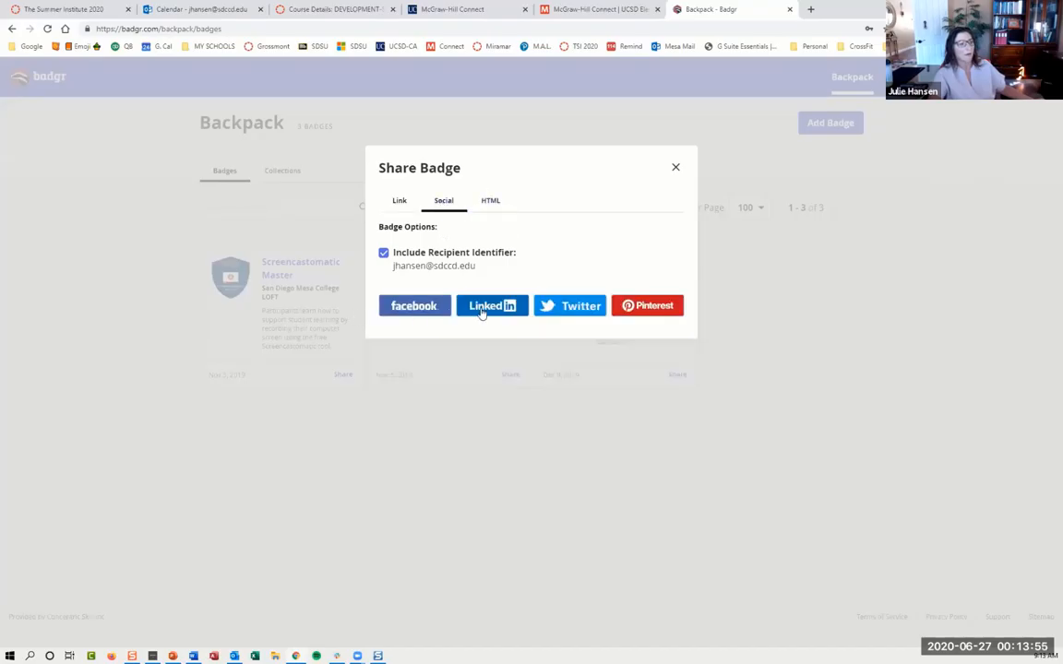
left_click(849, 303)
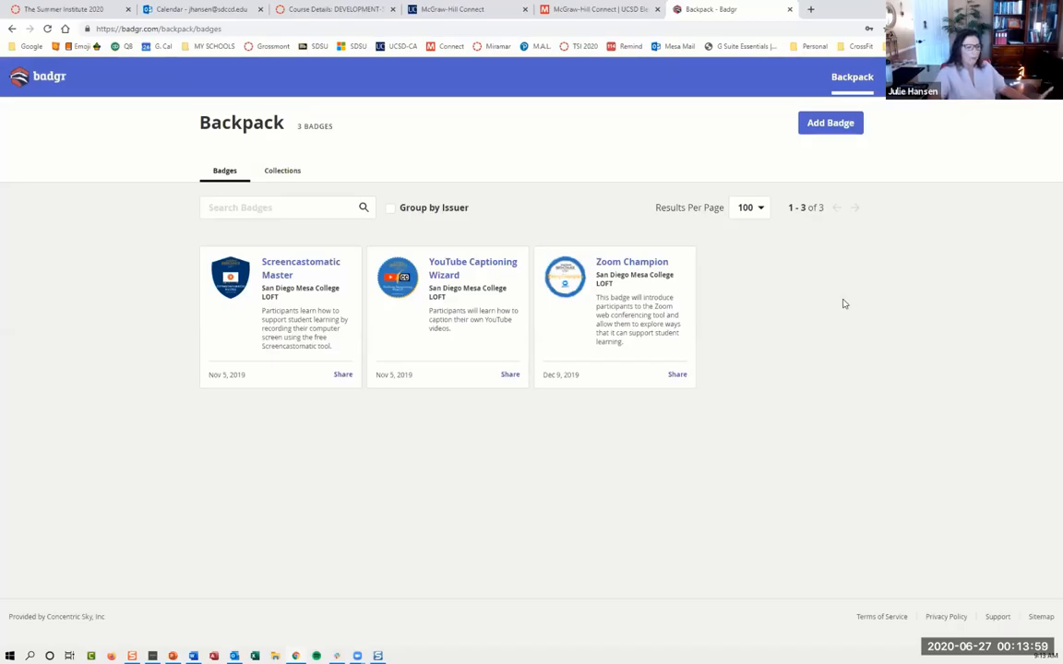
left_click(909, 77)
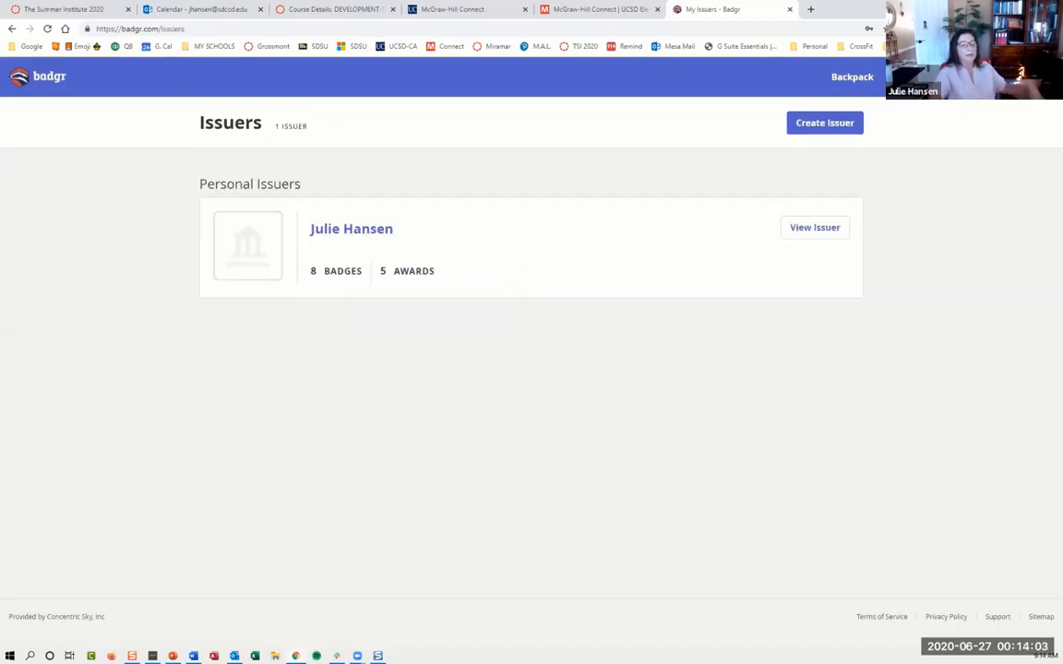
- Copy the consumer key from Badgr's Canvas LTI app integration
left_click(1006, 77)
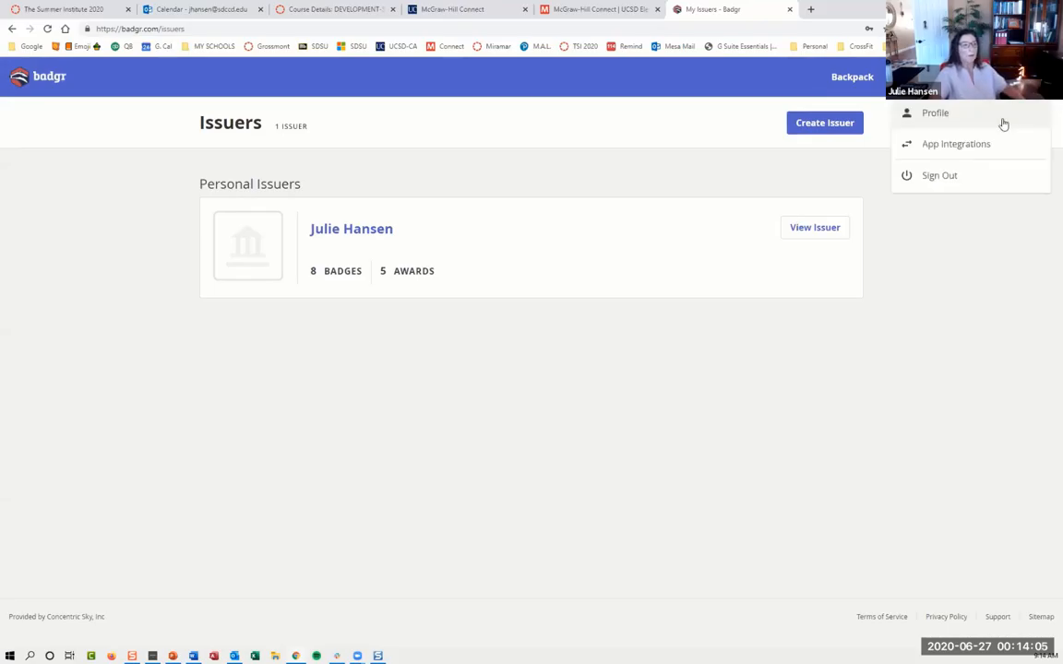
left_click(955, 144)
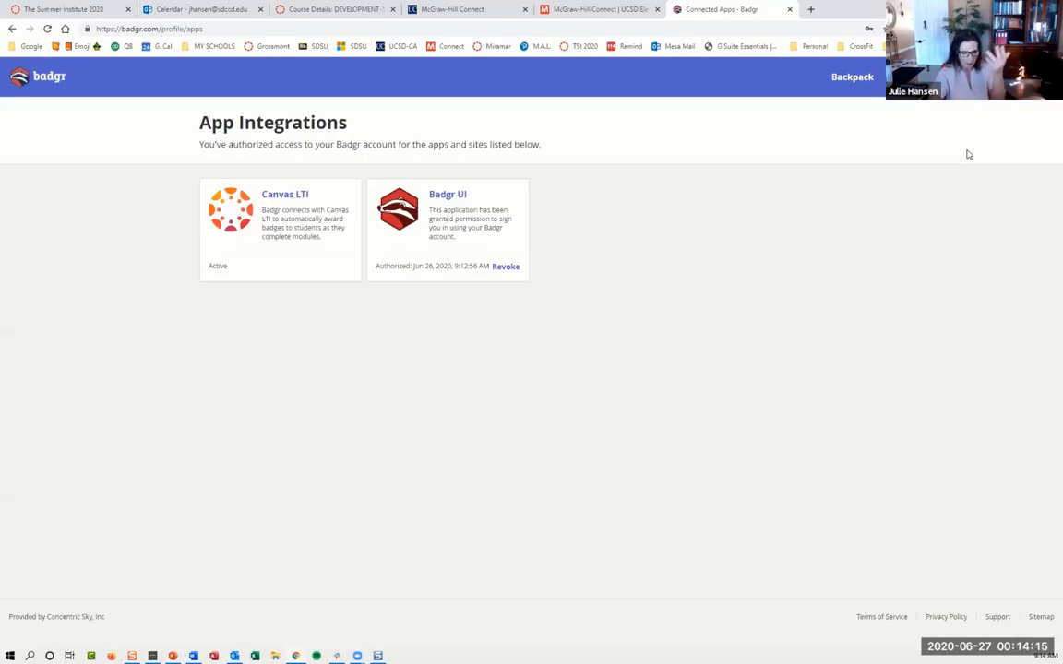
left_click(277, 195)
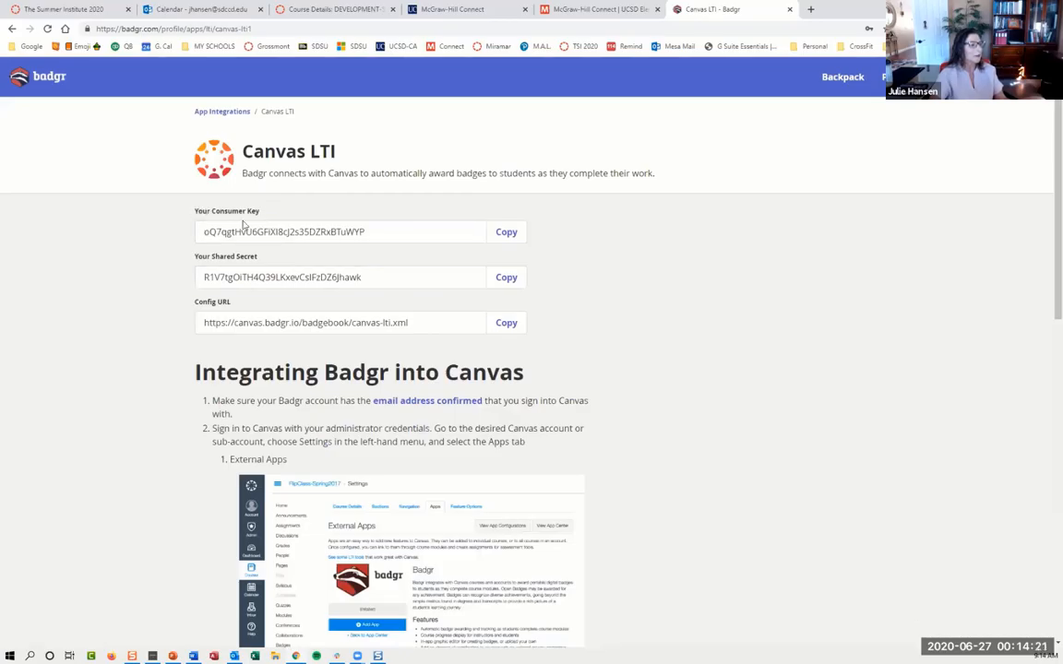
left_click(506, 236)
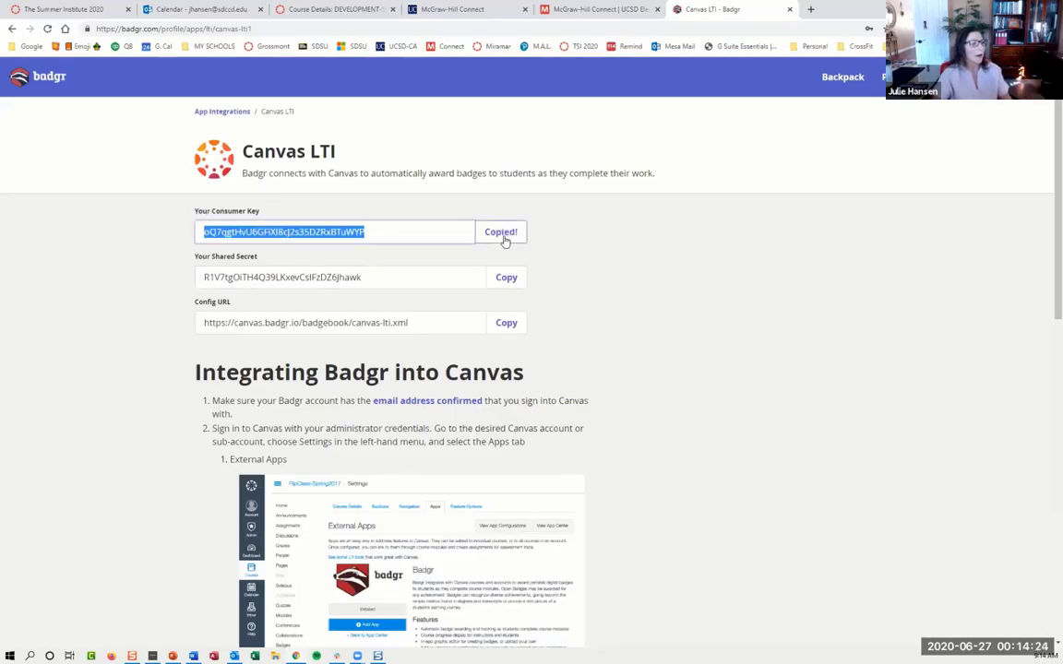
- Close the leftover McGraw-Hill Connect tabs and return to Canvas's Badgr app page
left_click(604, 12)
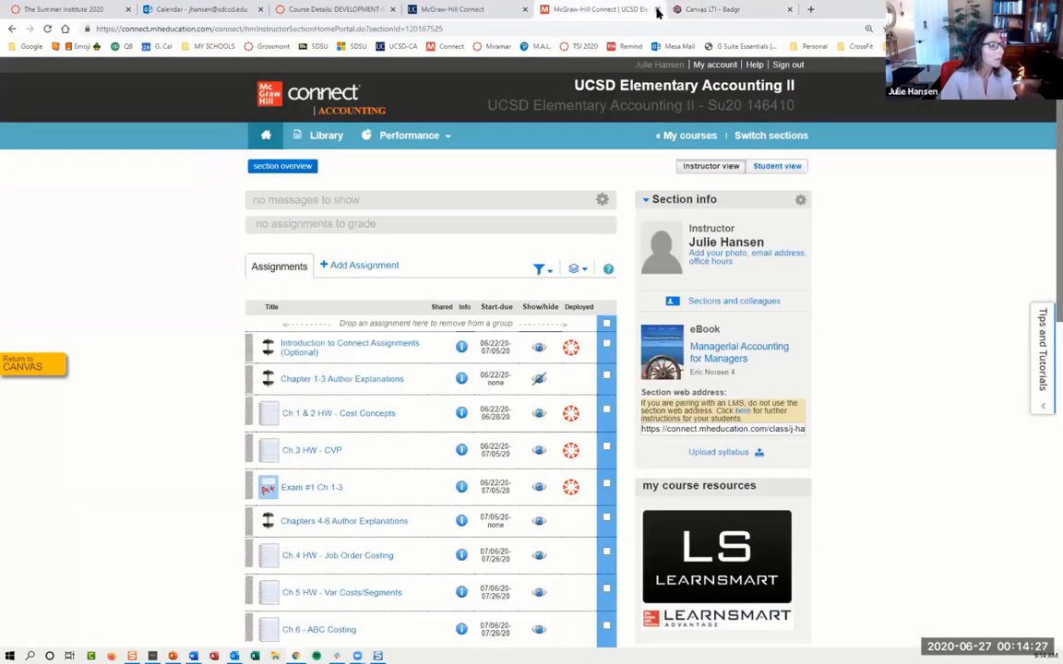
left_click(657, 10)
left_click(487, 12)
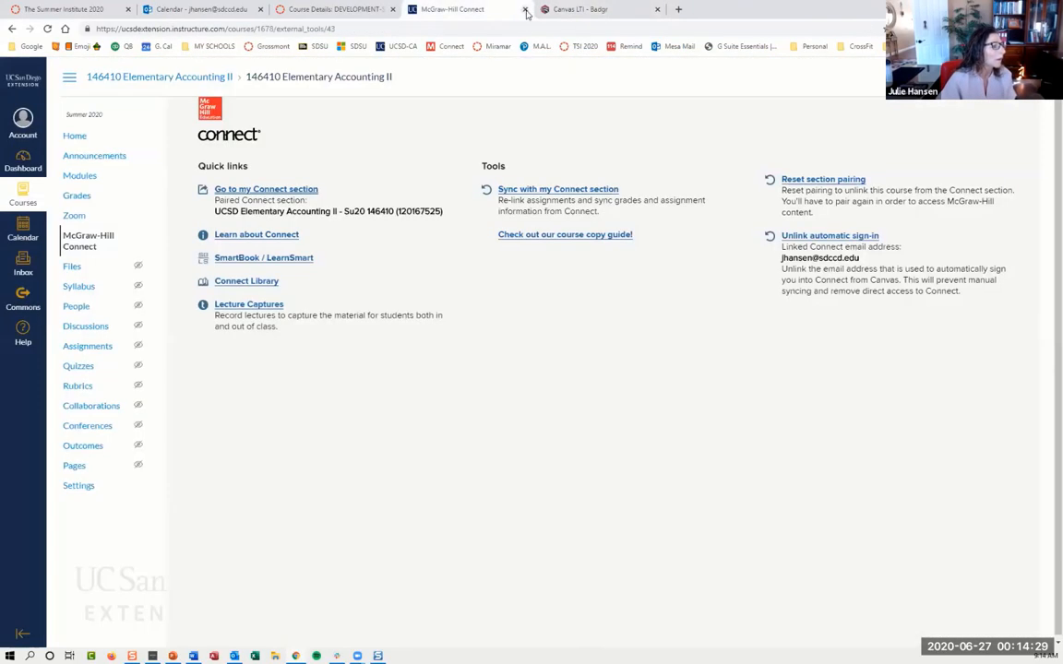
left_click(526, 9)
left_click(332, 9)
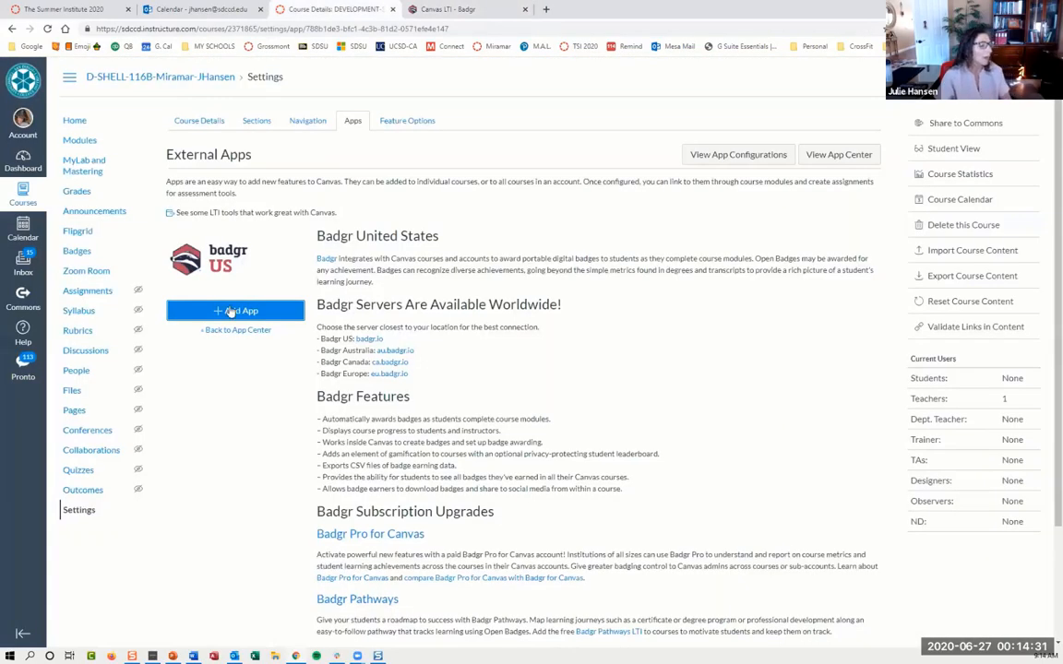
left_click(465, 9)
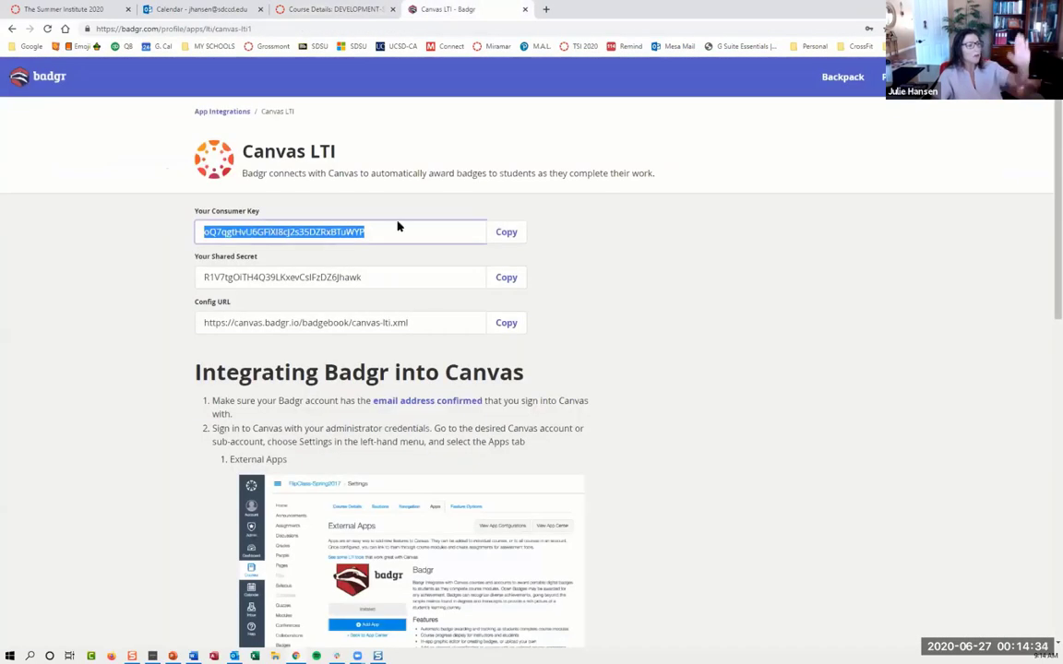
left_click(346, 10)
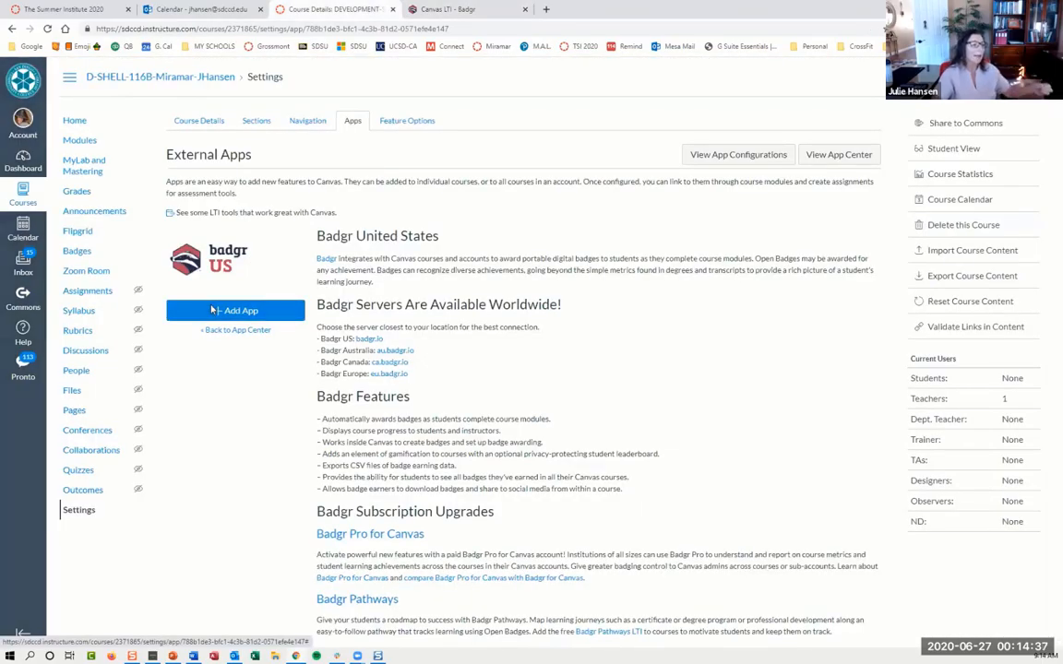
- Add the Badgr United States app with the pasted consumer key and shared secret from Badgr
left_click(213, 310)
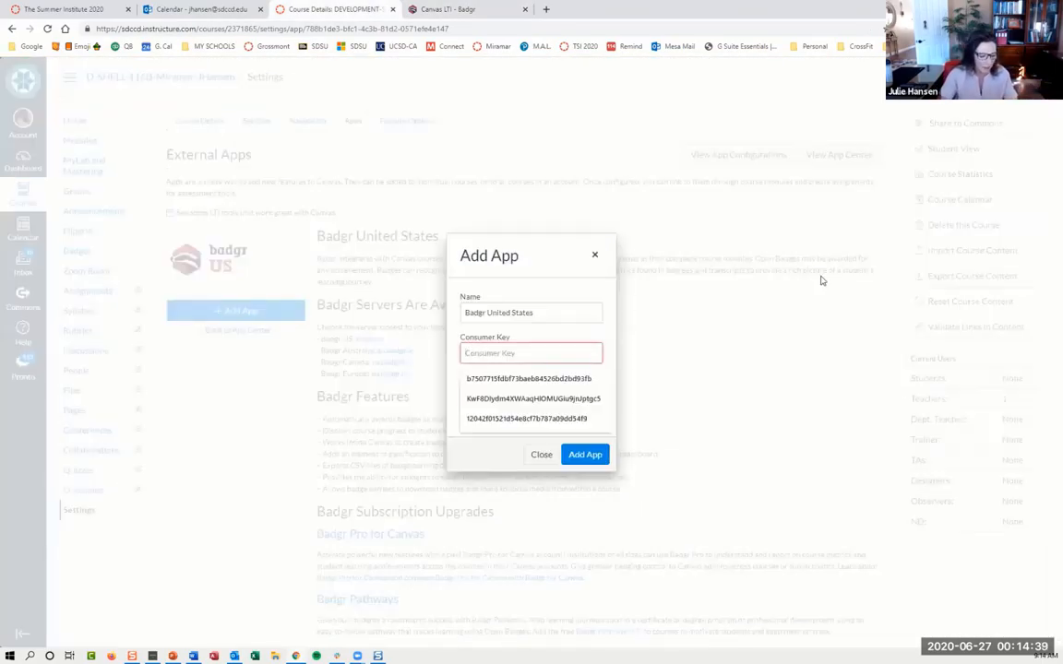
key("ctrl+v")
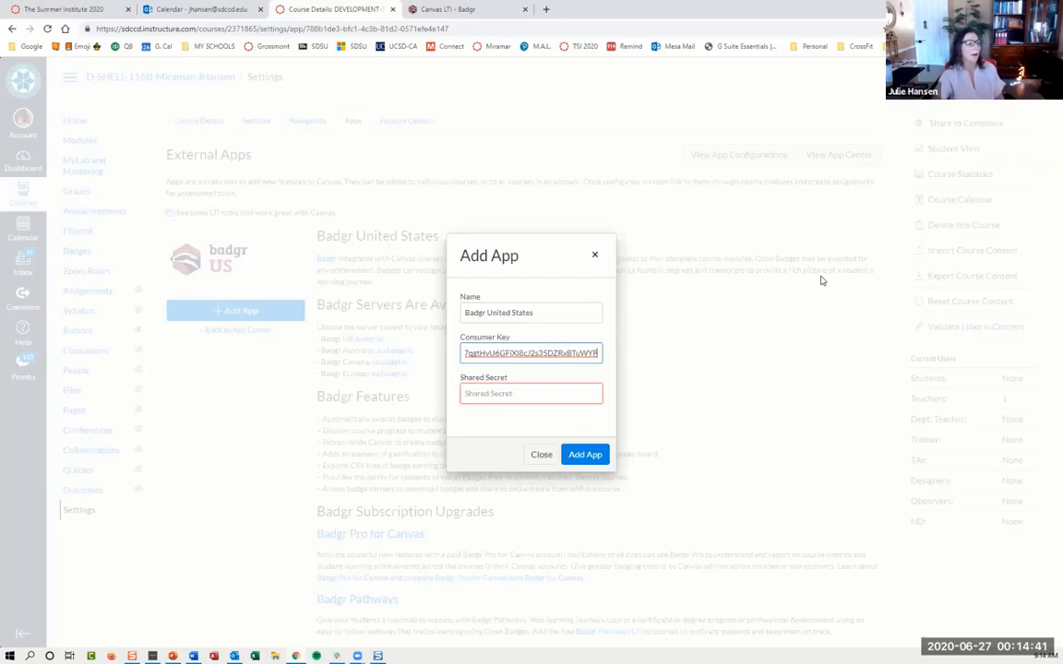
left_click(442, 12)
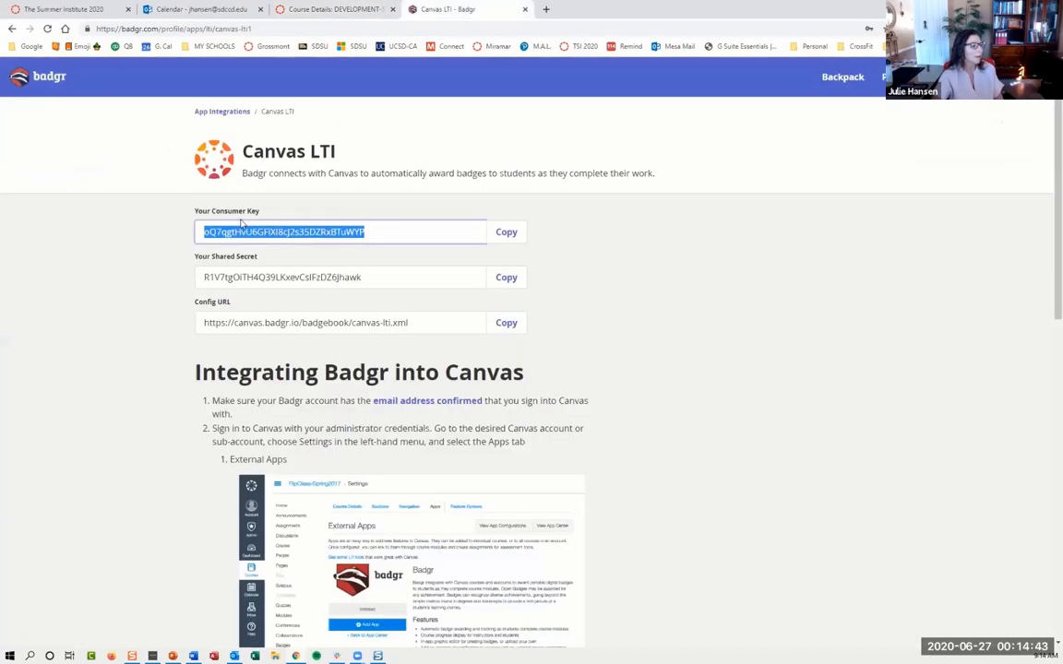
left_click(506, 277)
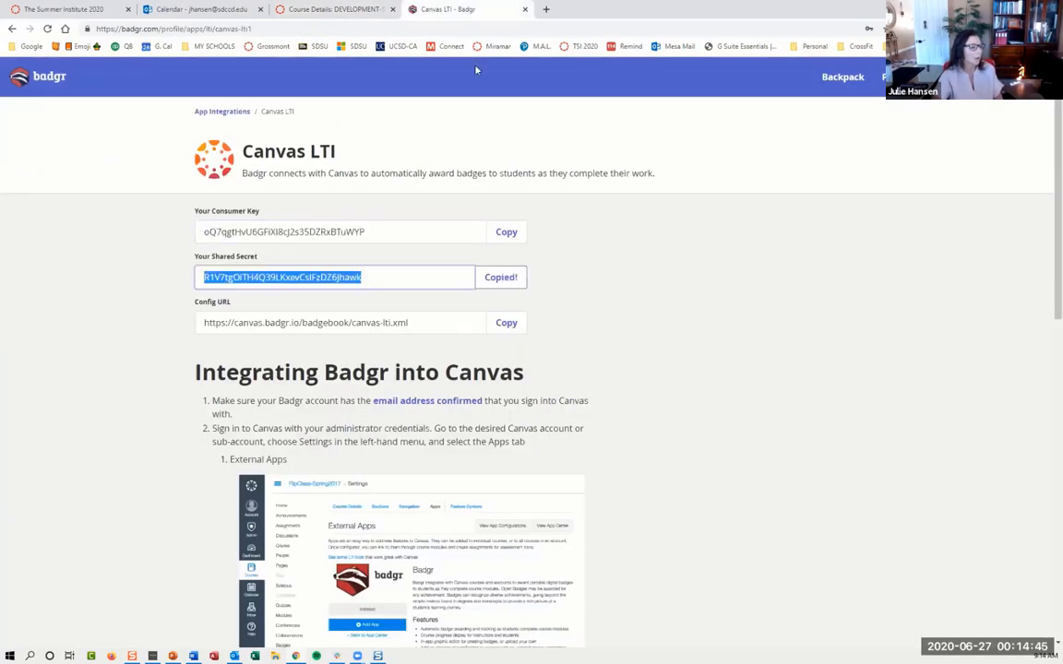
left_click(332, 9)
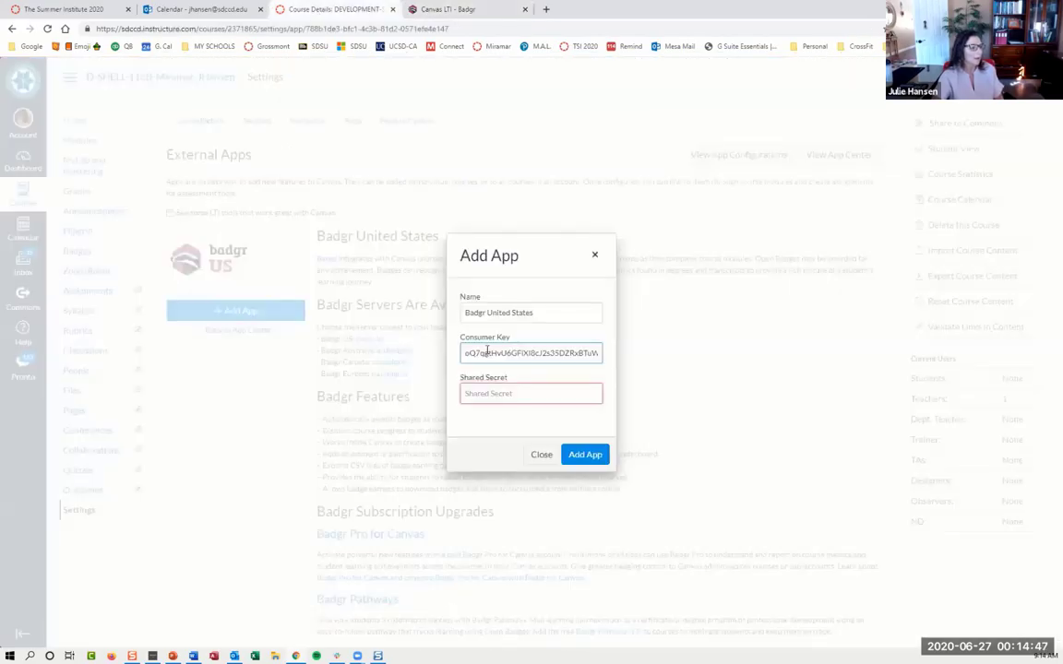
left_click(528, 393)
key("ctrl+v")
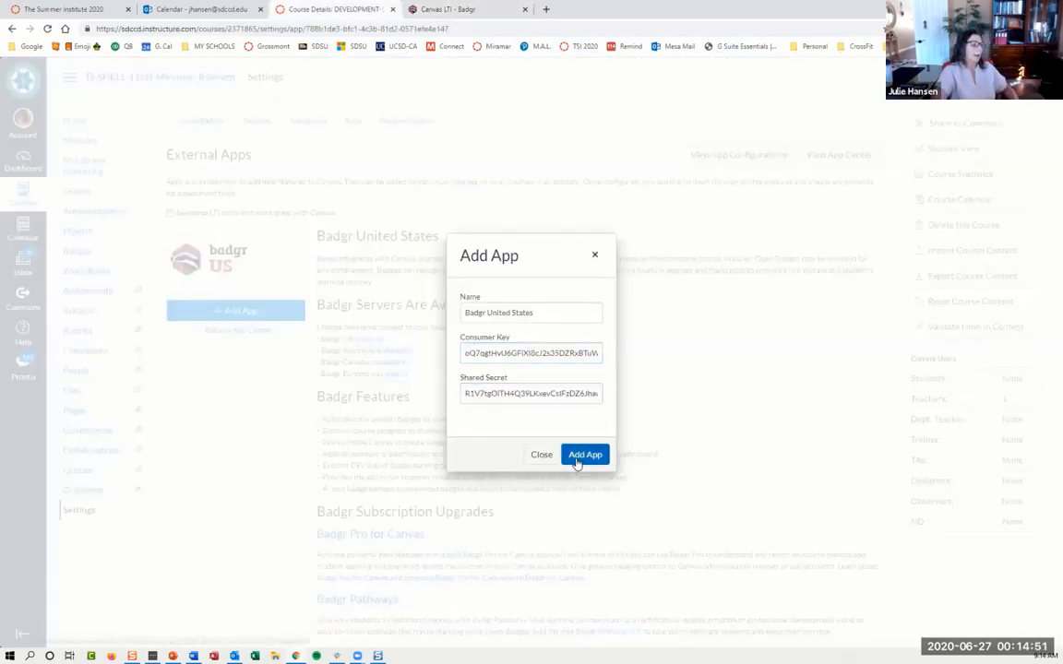
left_click(584, 454)
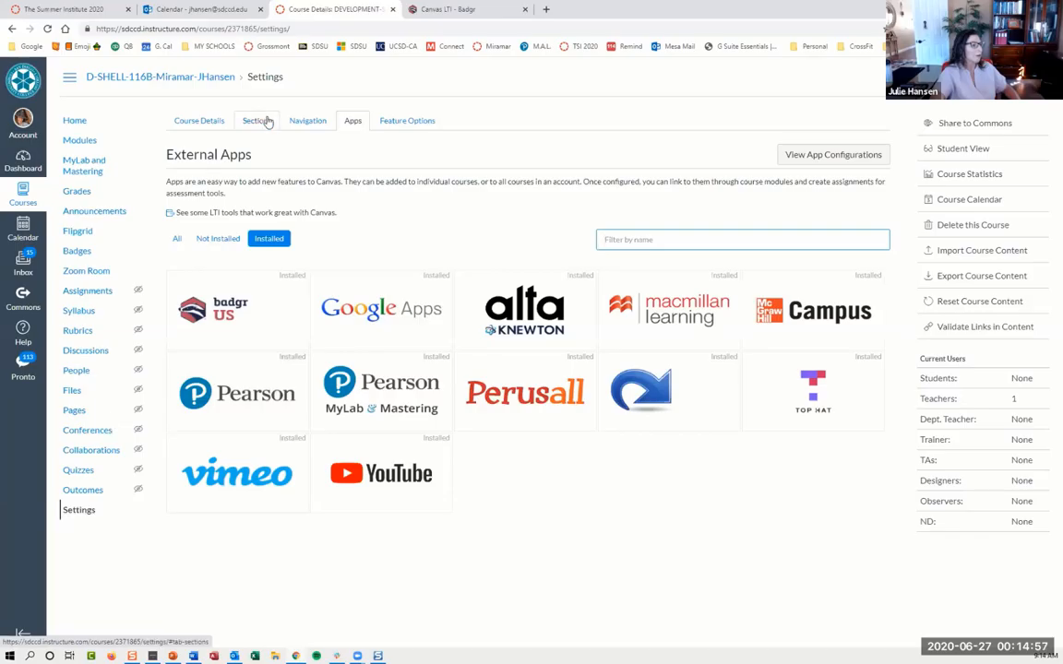
- Drag Badges into the visible course navigation above Zoom Room and save
left_click(307, 120)
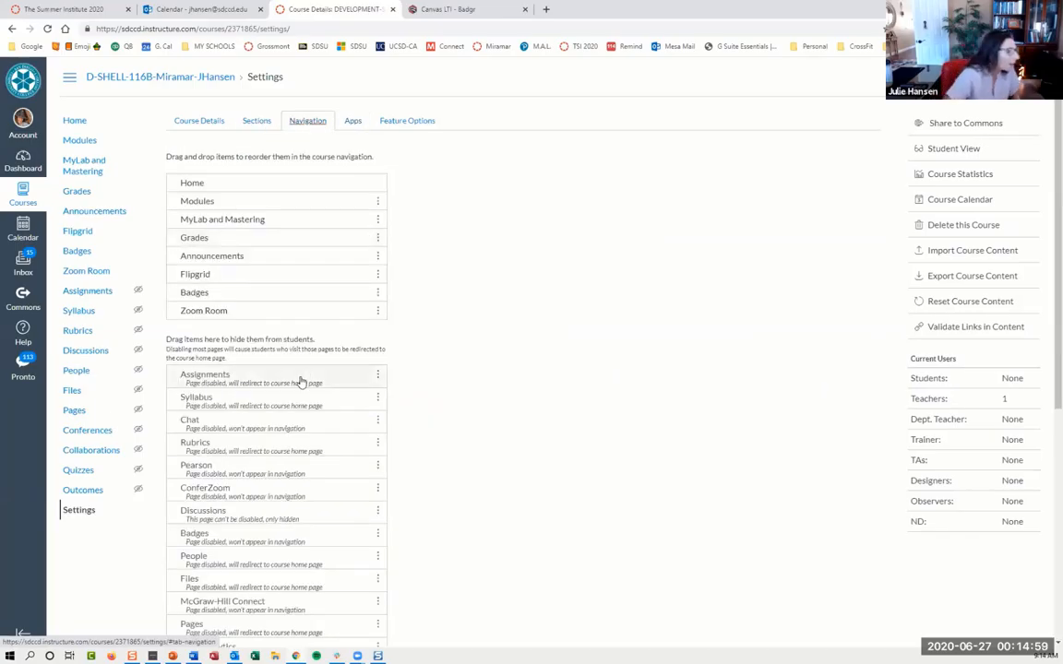
scroll(301, 406, "down", 10)
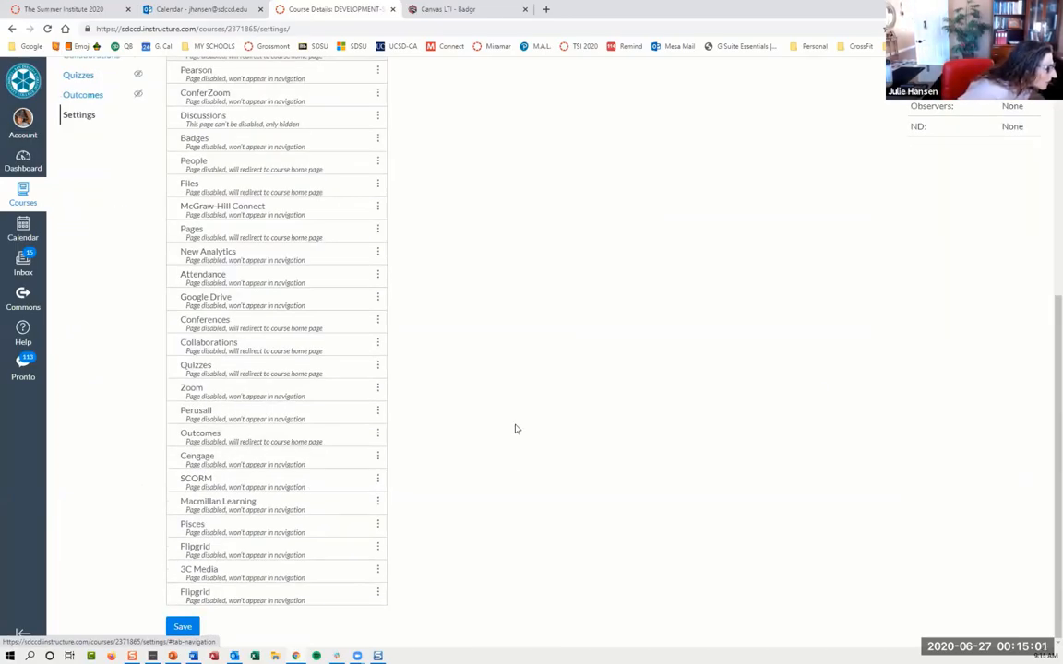
scroll(514, 468, "up", 3)
scroll(514, 468, "up", 7)
scroll(515, 468, "up", 2)
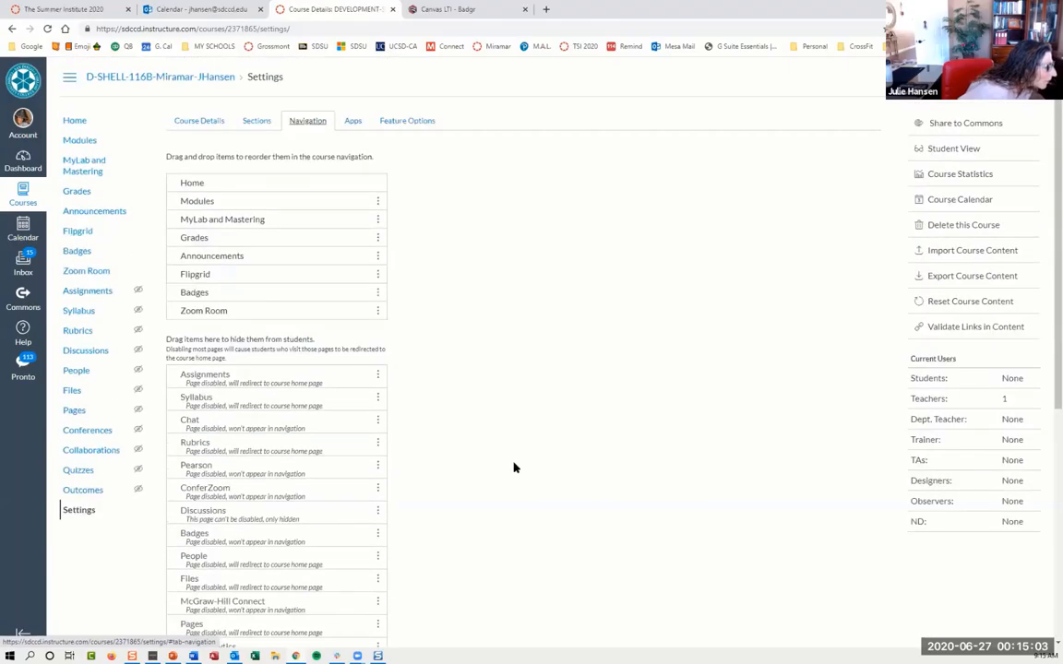
scroll(515, 468, "down", 4)
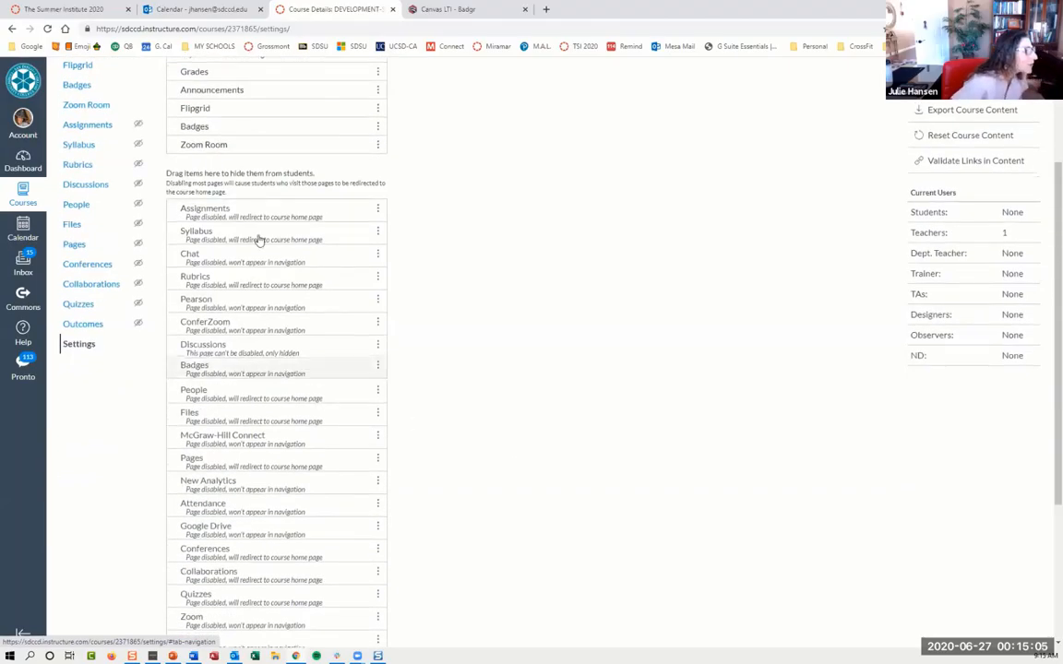
left_click_drag(195, 367, 268, 146)
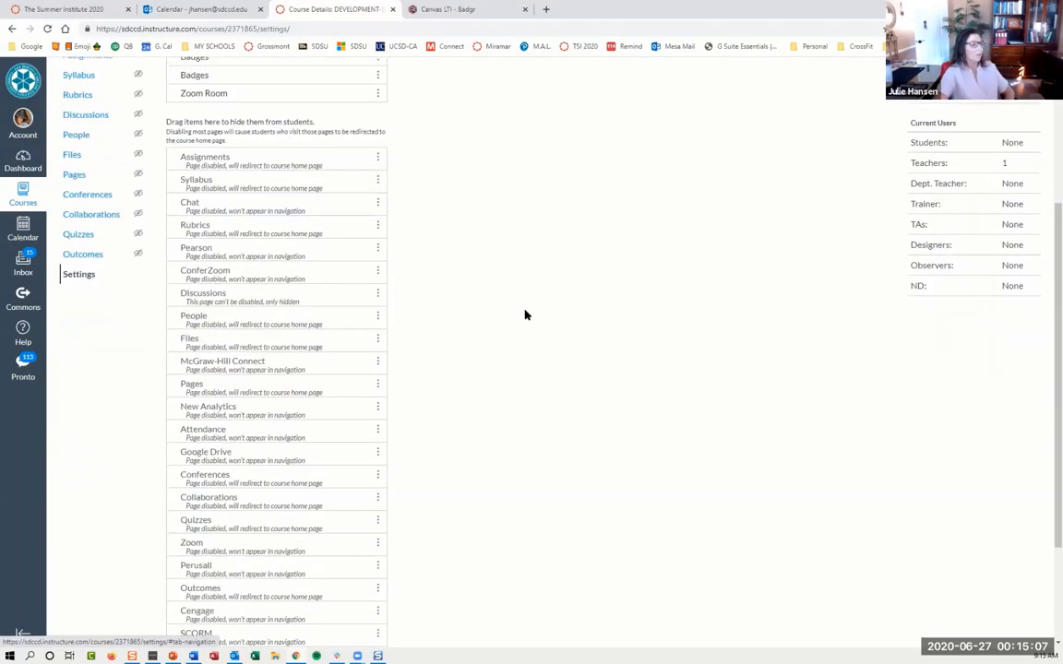
scroll(501, 250, "down", 5)
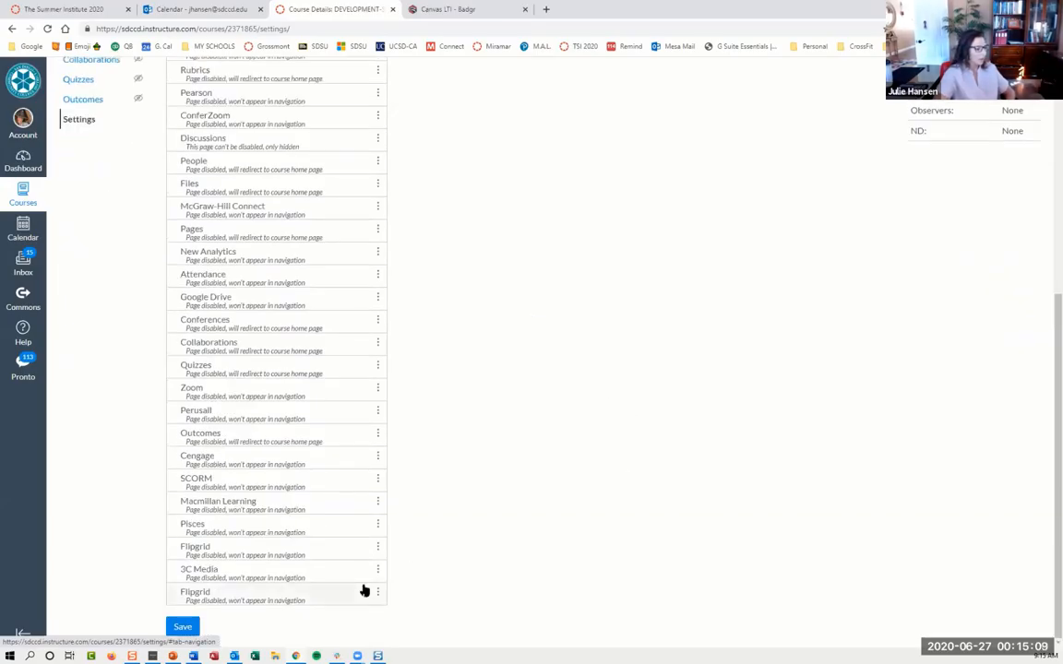
left_click(182, 628)
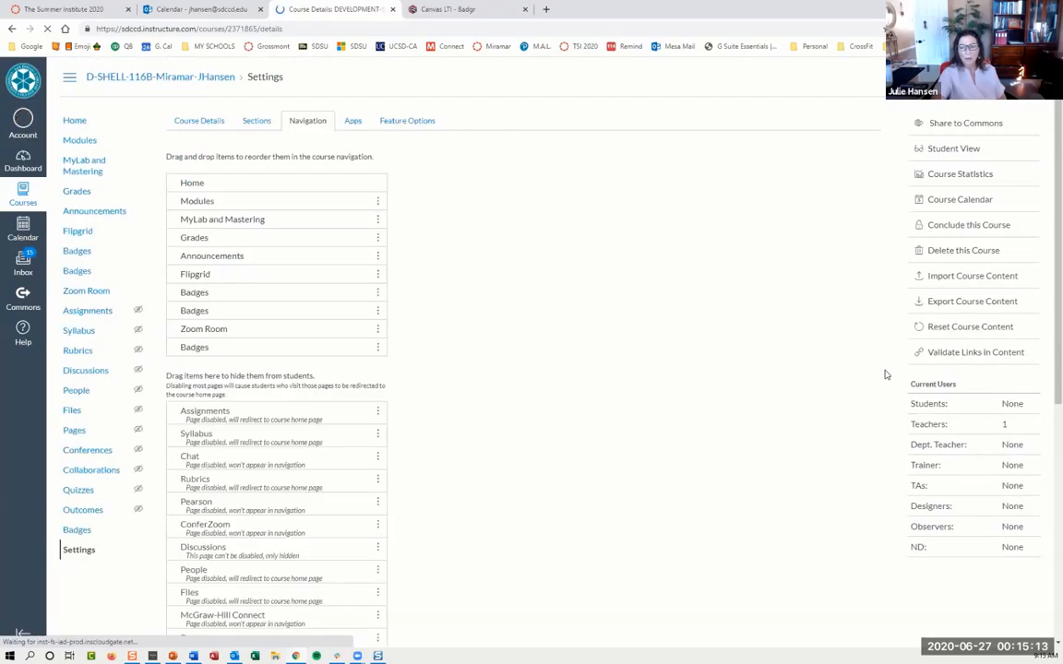
left_click(354, 121)
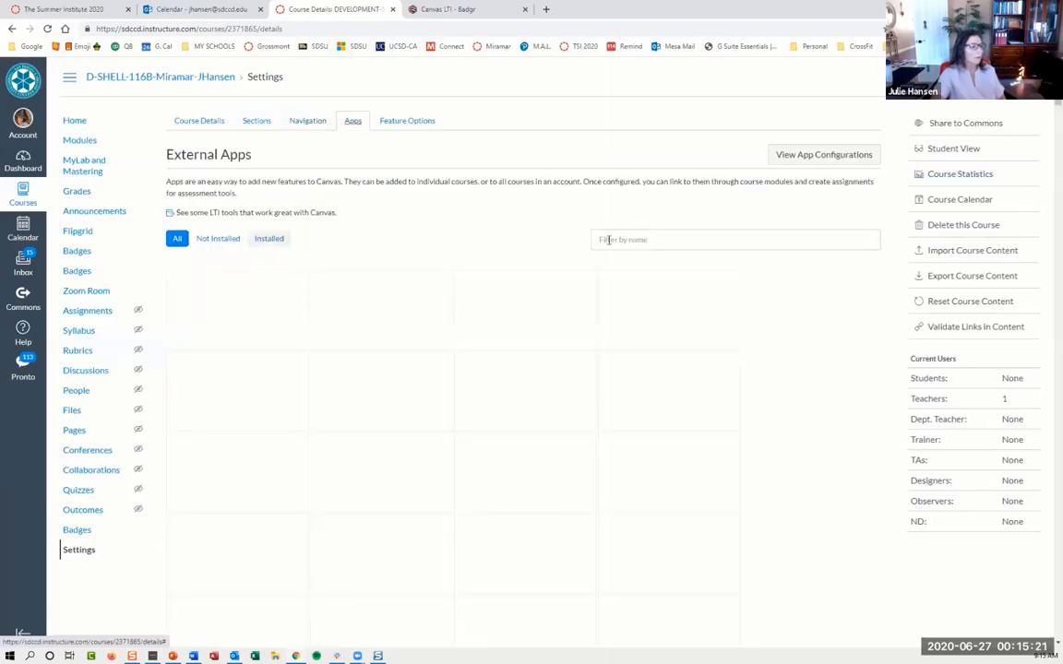
- Filter apps by 'badgr', view Badgr US and follow its badgr.io sign-up link
left_click(604, 239)
type("badgr")
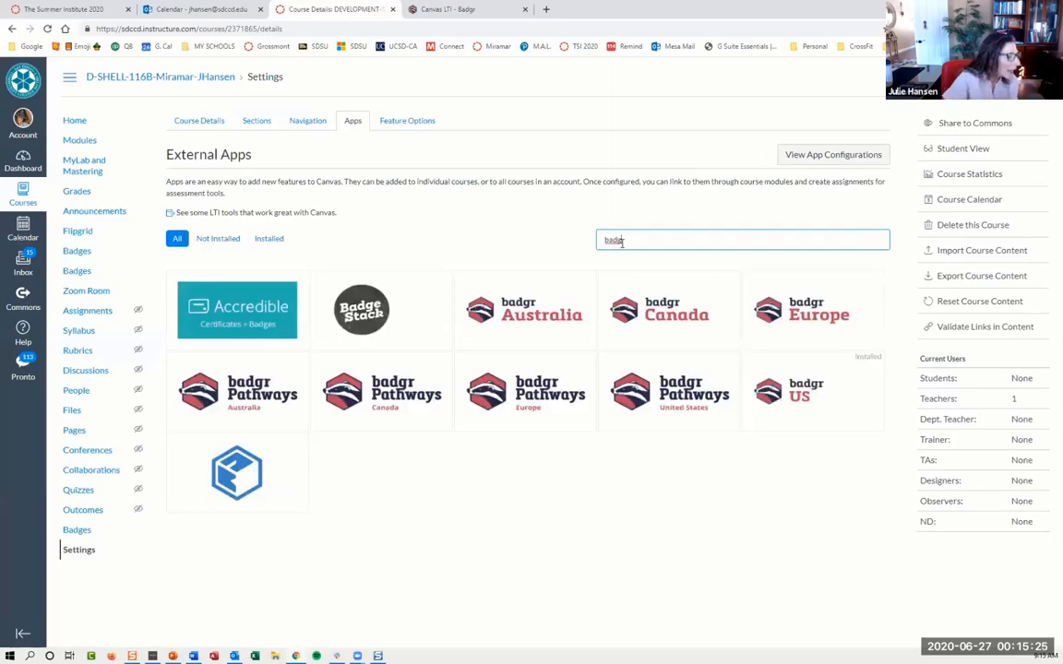
left_click(793, 393)
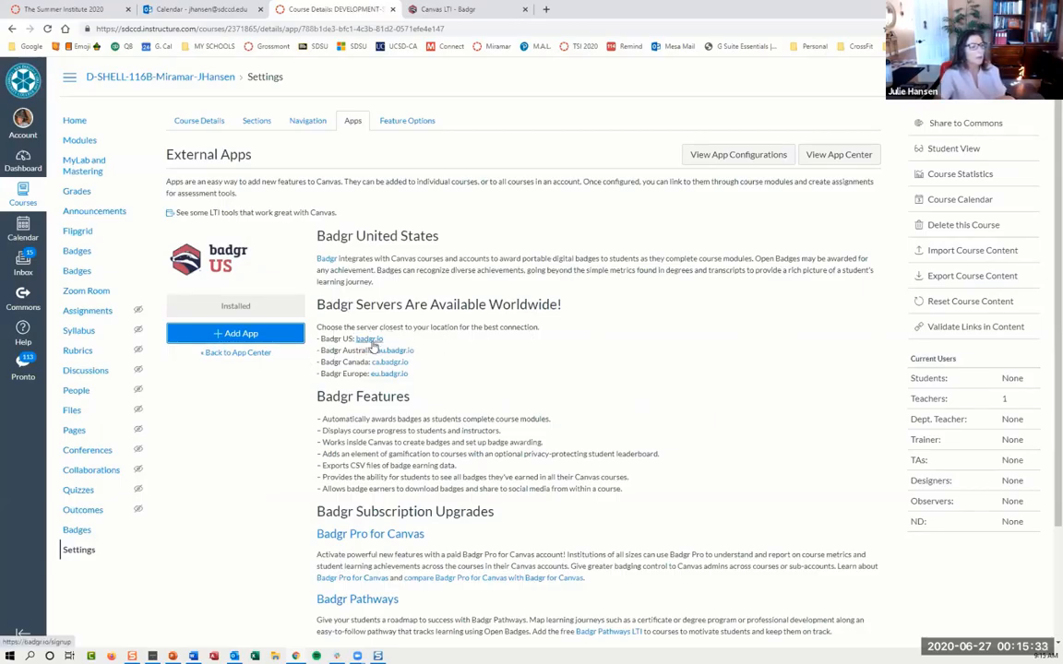
left_click(373, 343)
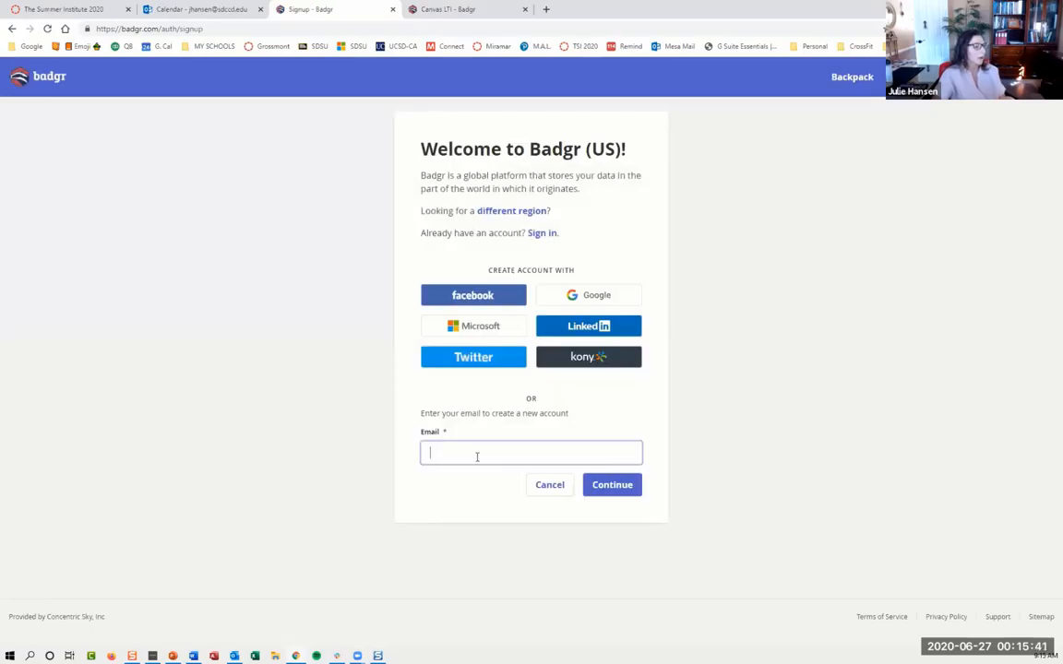
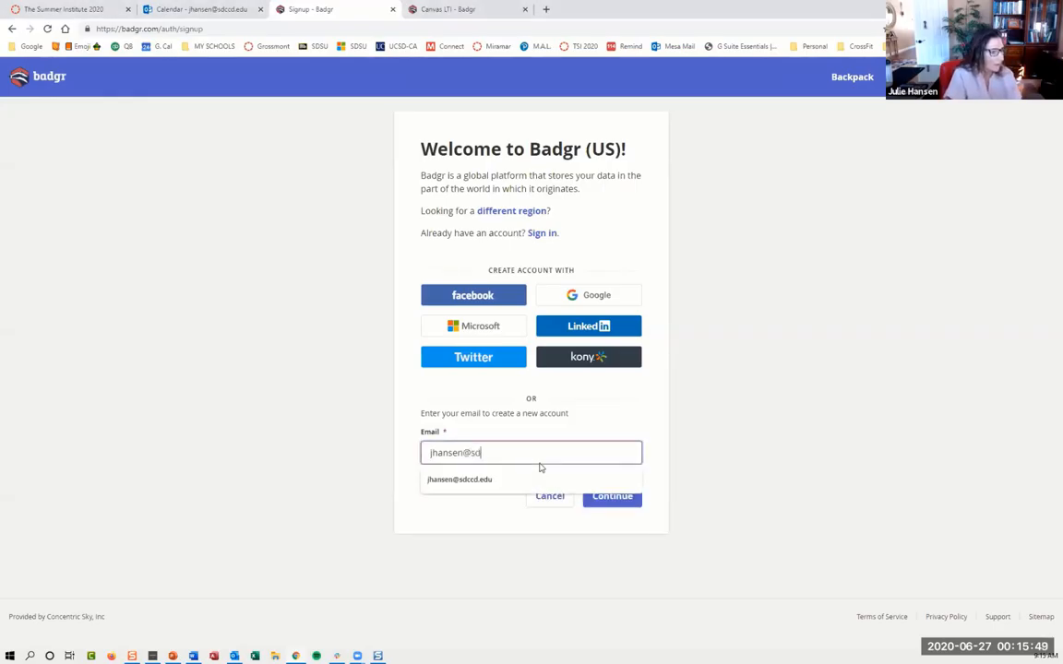
- Fix and retype the school signup email, submit it for the verification code
key("ctrl+a")
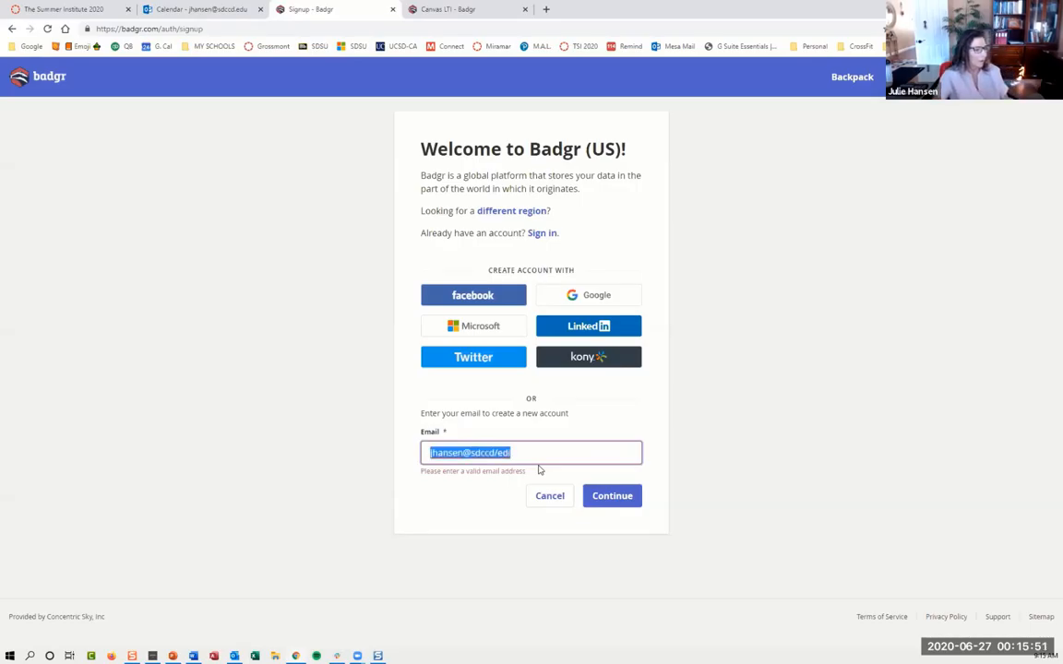
left_click(548, 459)
key("BackSpace")
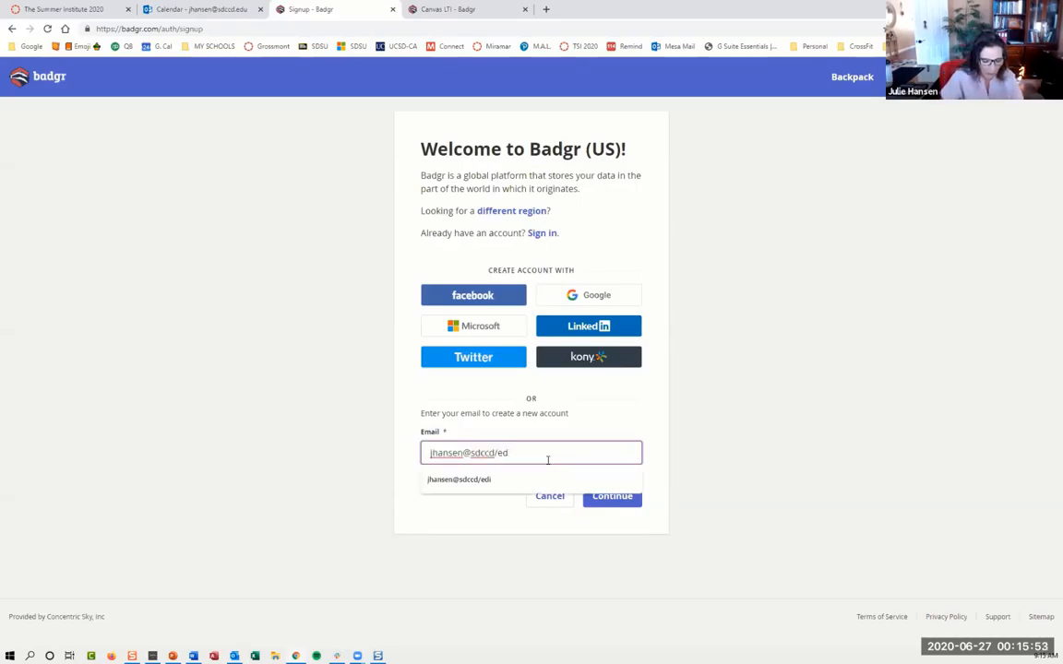
type("u")
key("ctrl+a")
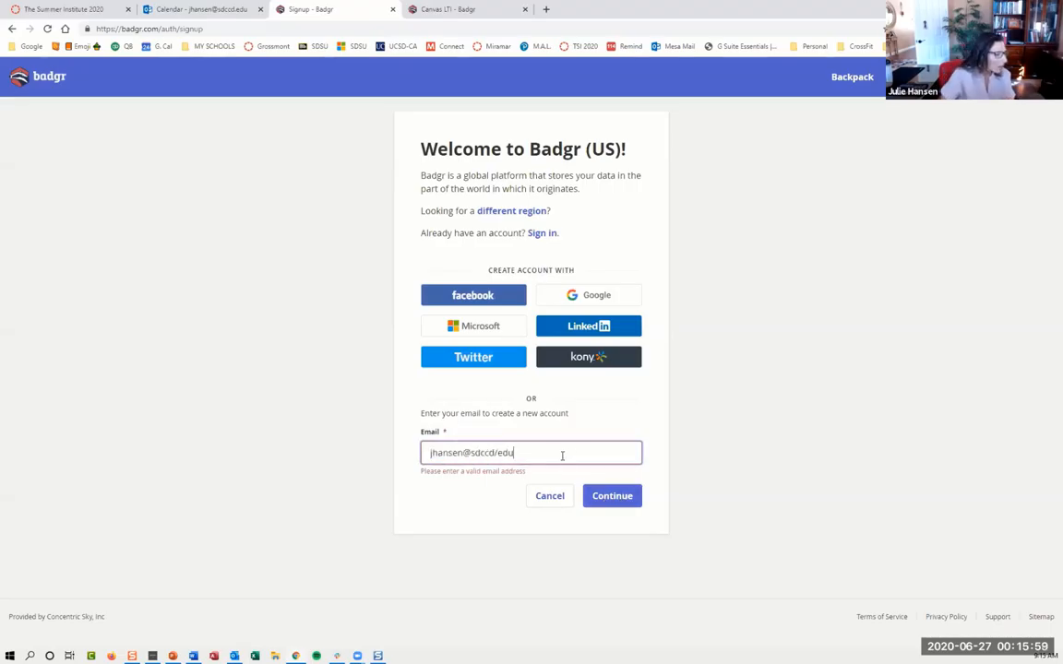
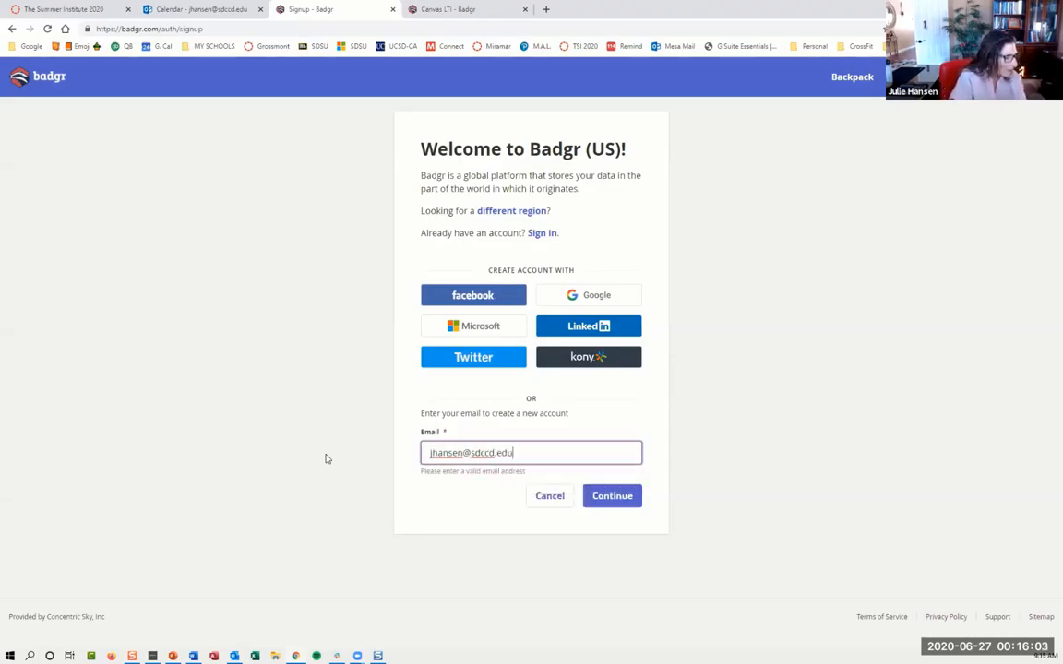
key("Return")
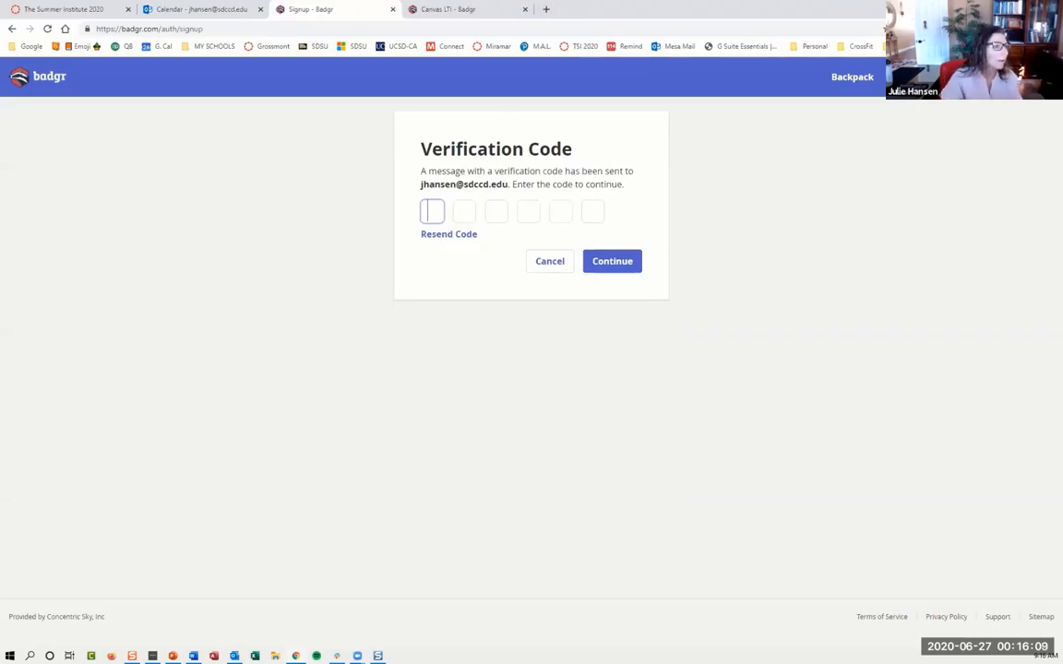
left_click(546, 9)
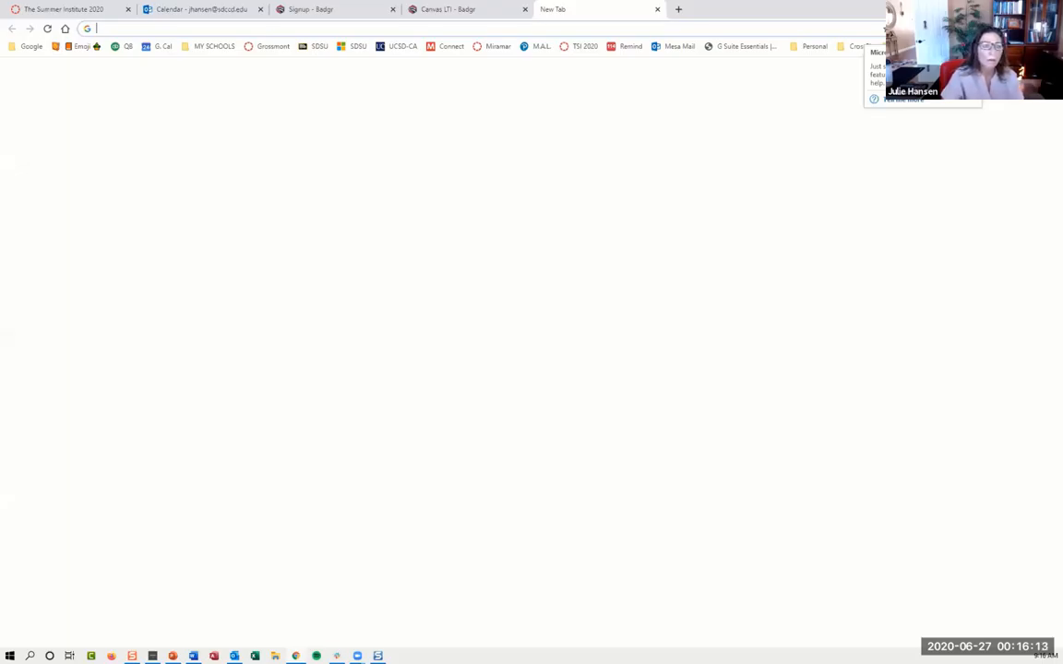
- Submit the six-digit verification code and continue into the existing Badgr account's issuers list
key("super+Right")
key("Escape")
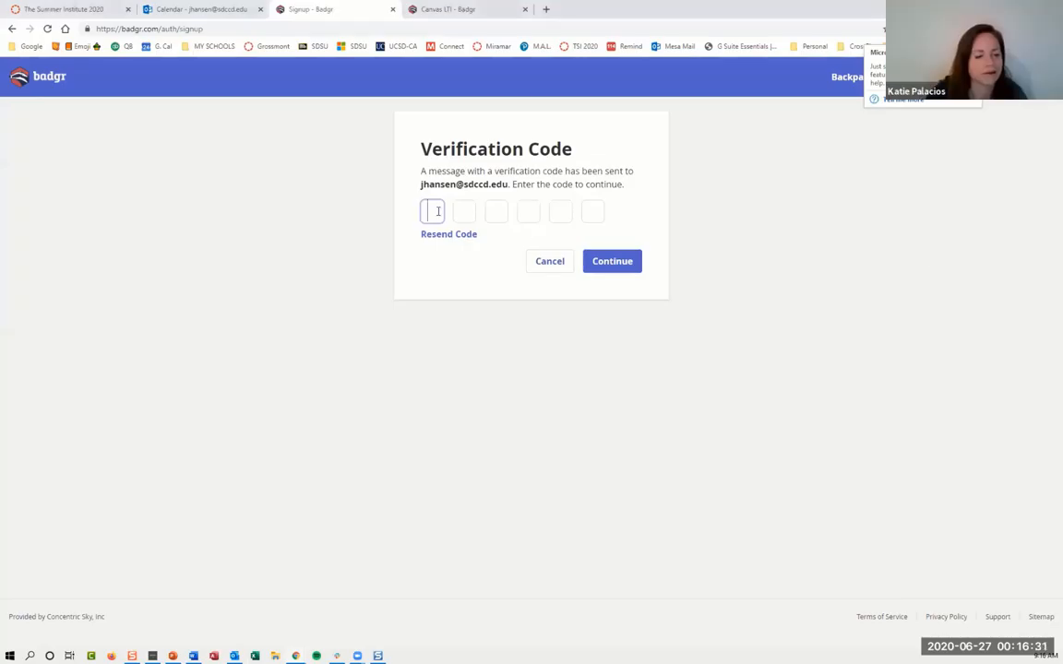
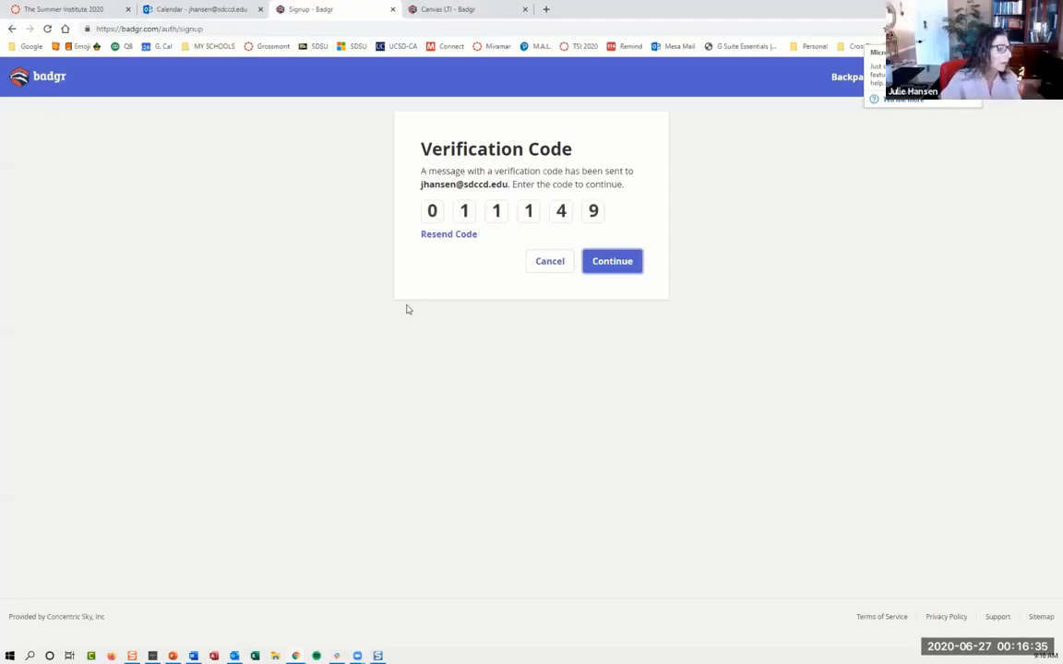
left_click(612, 261)
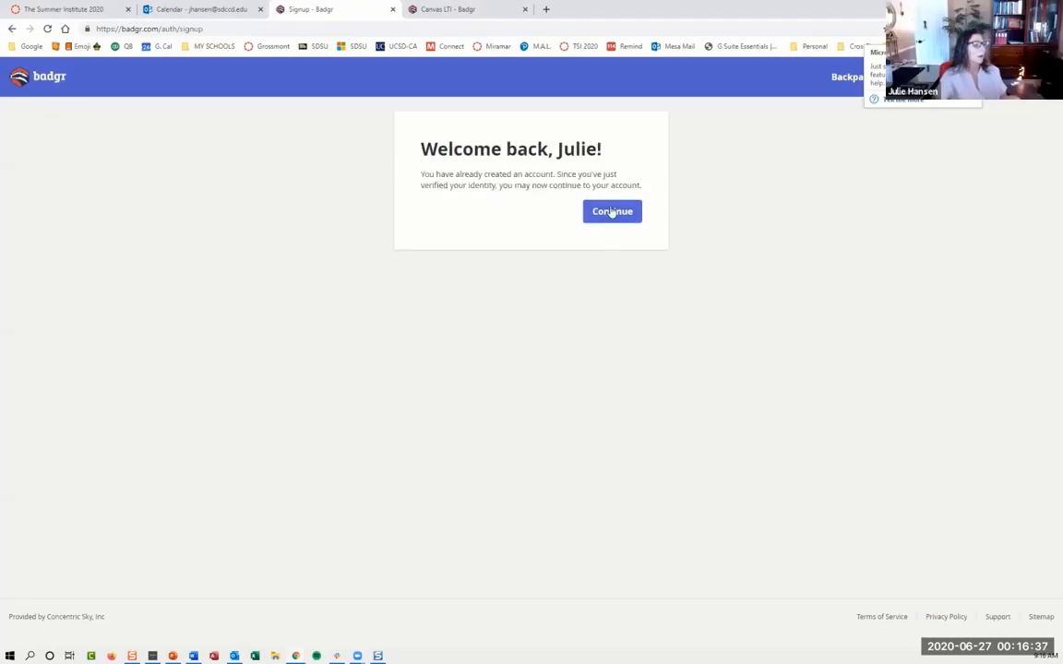
left_click(610, 214)
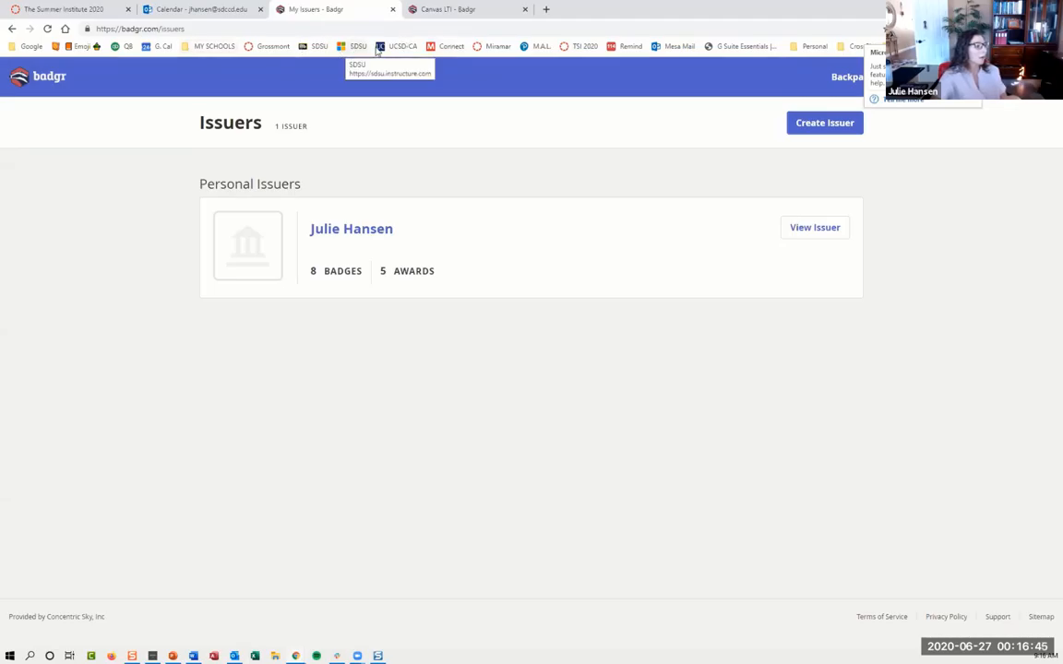
- Open the unpublished ACCT116A development course from the dashboard, then start a new tab for Canva
left_click(451, 46)
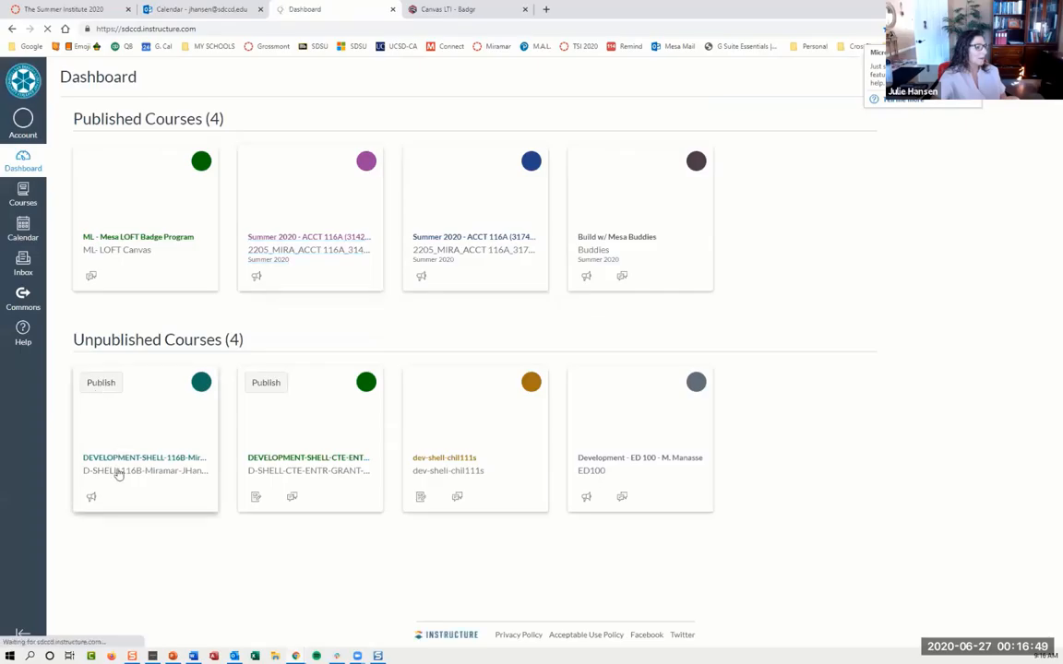
left_click(119, 464)
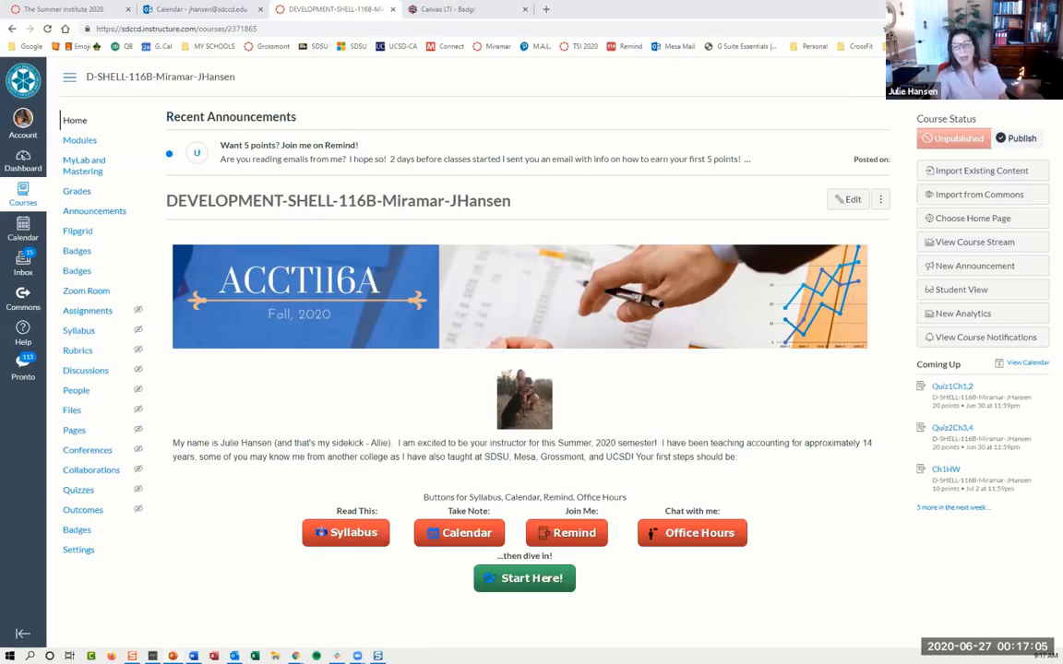
left_click(545, 9)
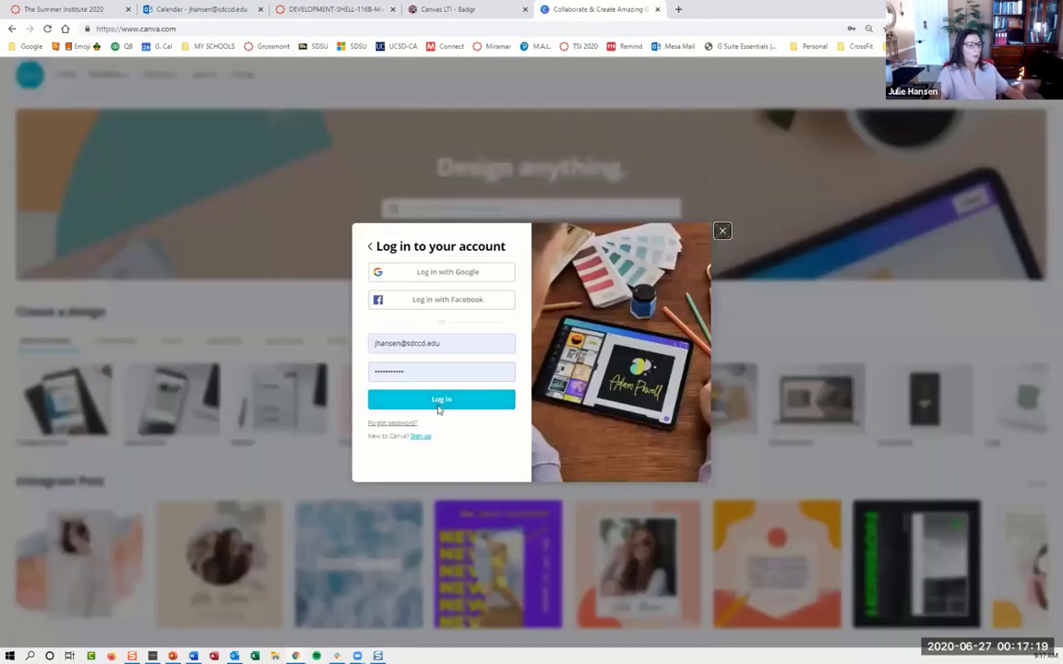
- Log in to Canva, browse All your designs including the ACCT116A banner, then close the Canva tab
left_click(442, 398)
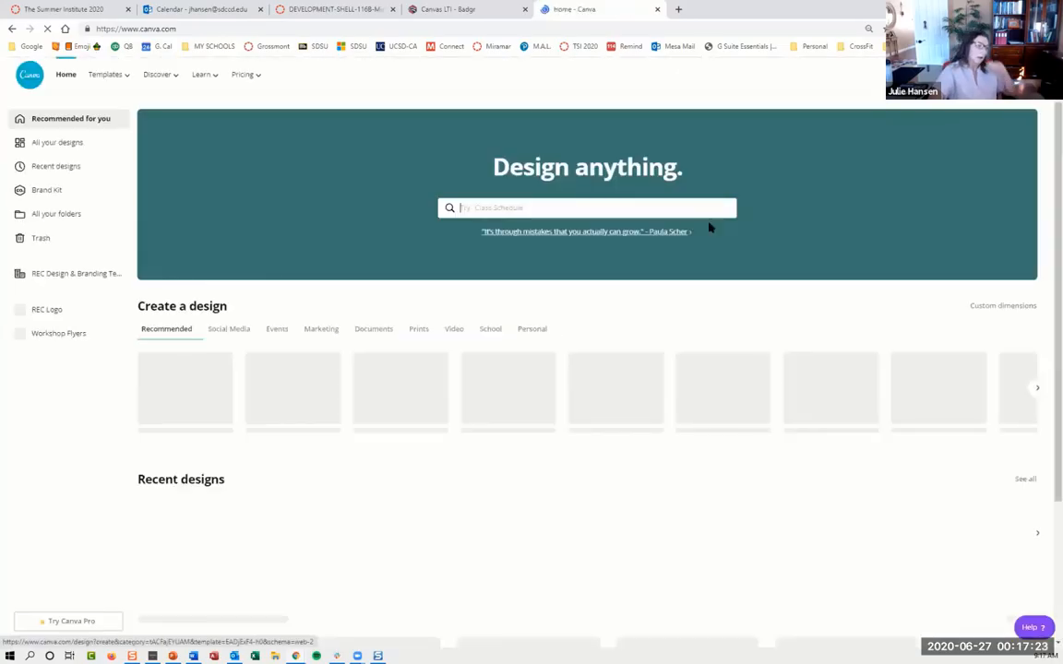
left_click(57, 142)
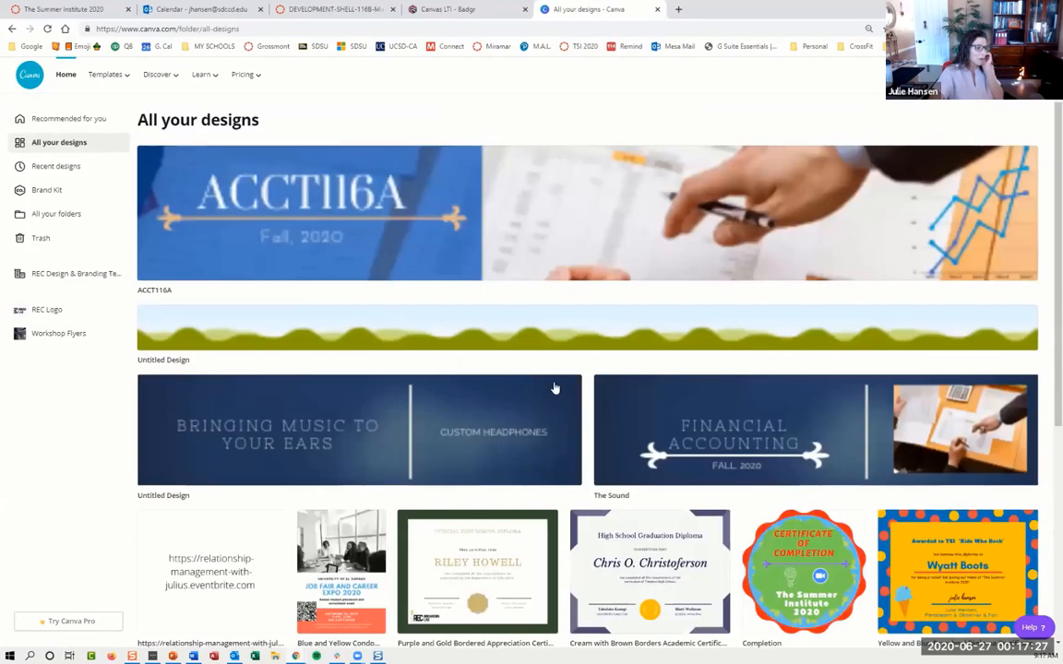
scroll(646, 415, "down", 1)
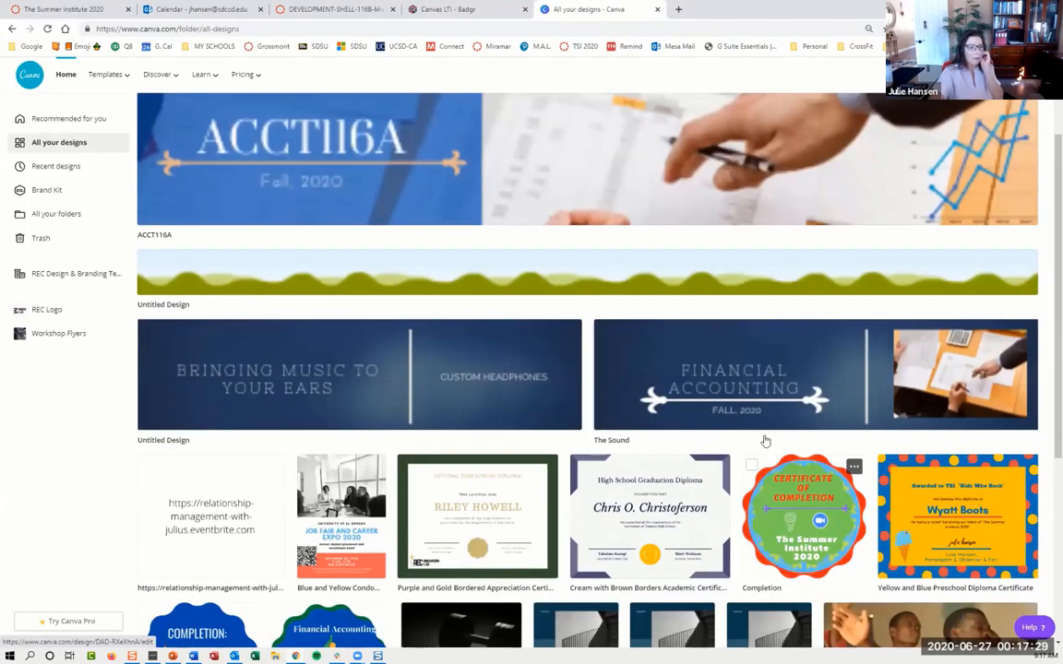
scroll(738, 443, "down", 2)
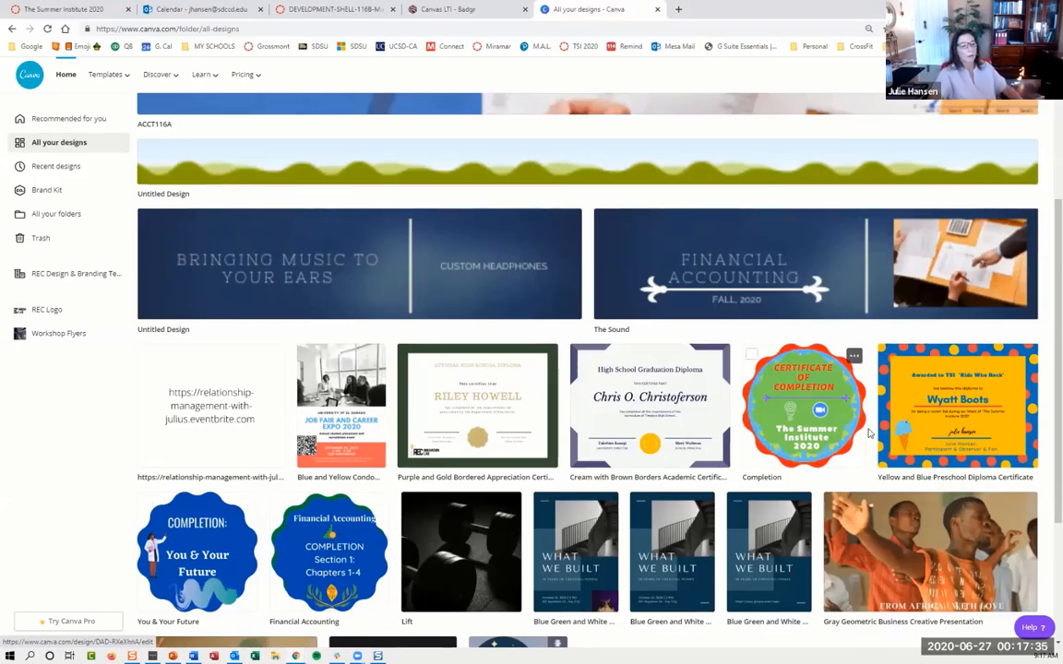
mouse_move(650, 517)
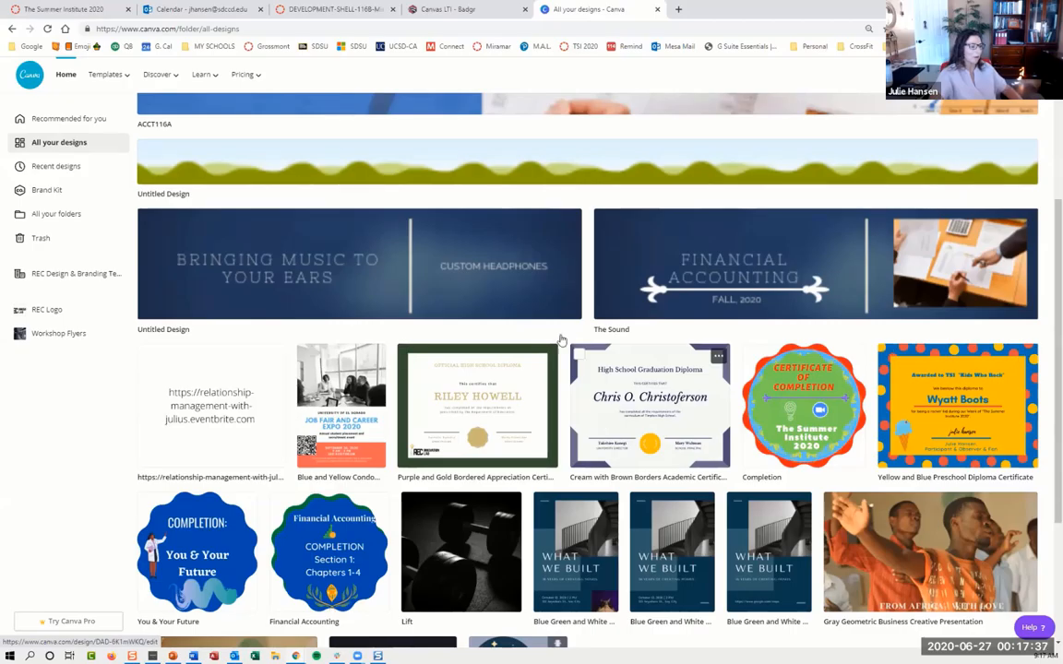
scroll(599, 425, "up", 5)
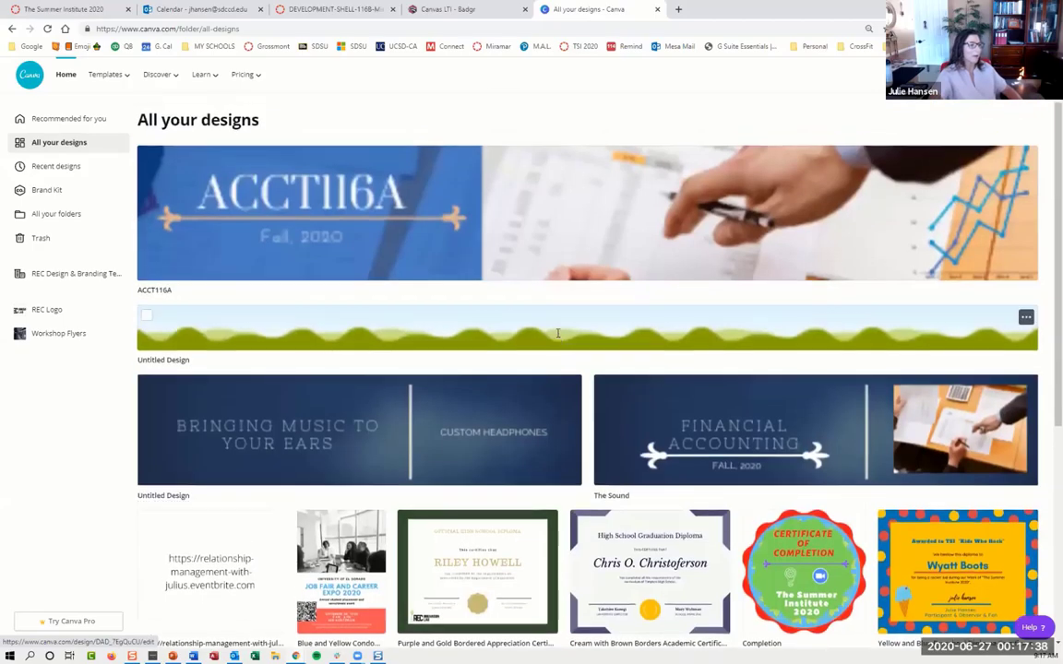
left_click(657, 9)
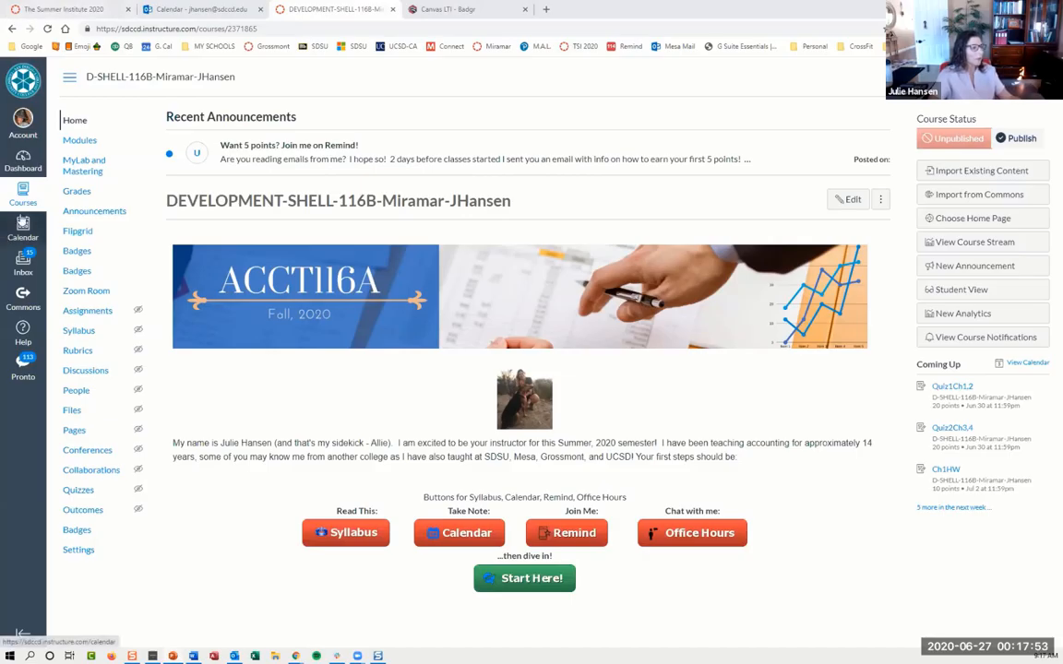
- Go to the development course's Modules page
left_click(79, 140)
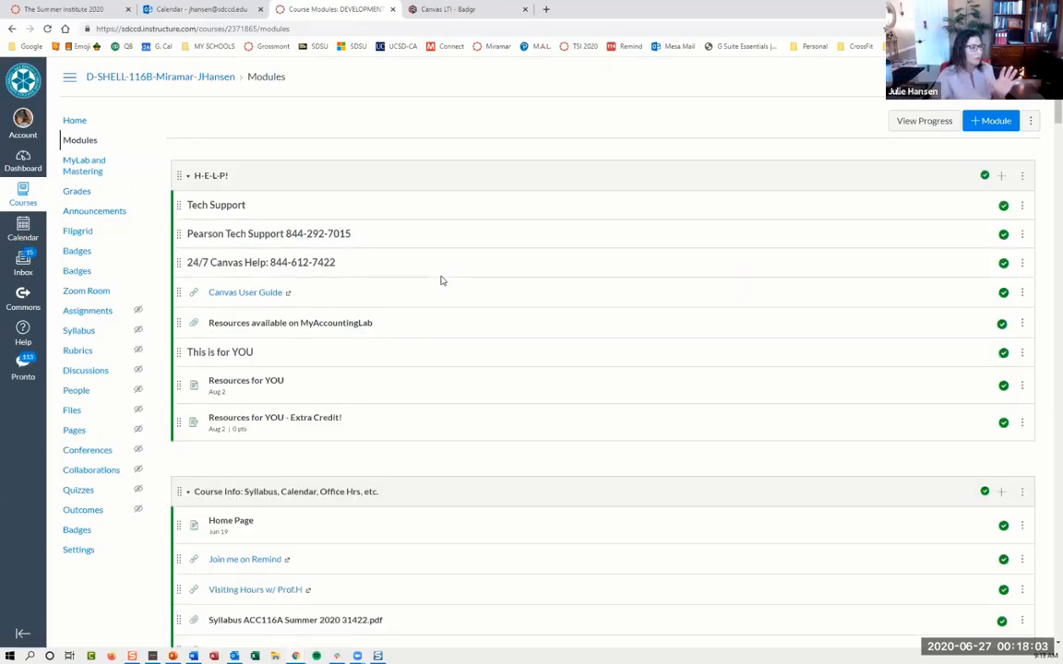
scroll(460, 303, "down", 1)
scroll(459, 303, "down", 4)
scroll(461, 305, "down", 2)
scroll(425, 300, "down", 1)
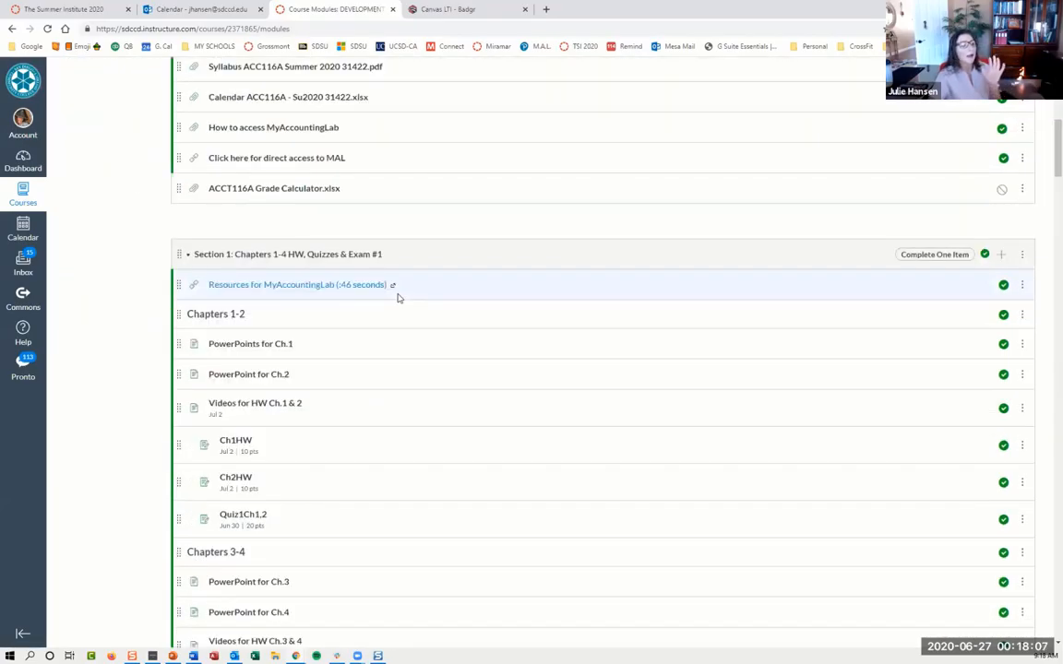
- Collapse and re-expand Section 1: Chapters 1-4, then bring up its module options menu
left_click(189, 254)
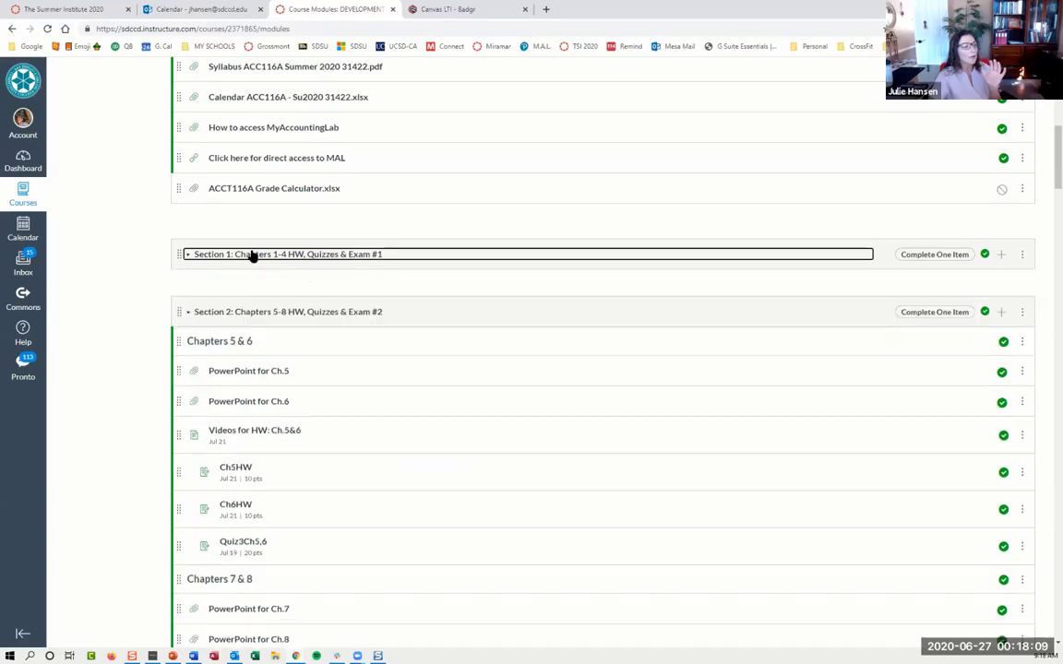
left_click(187, 255)
scroll(419, 332, "down", 2)
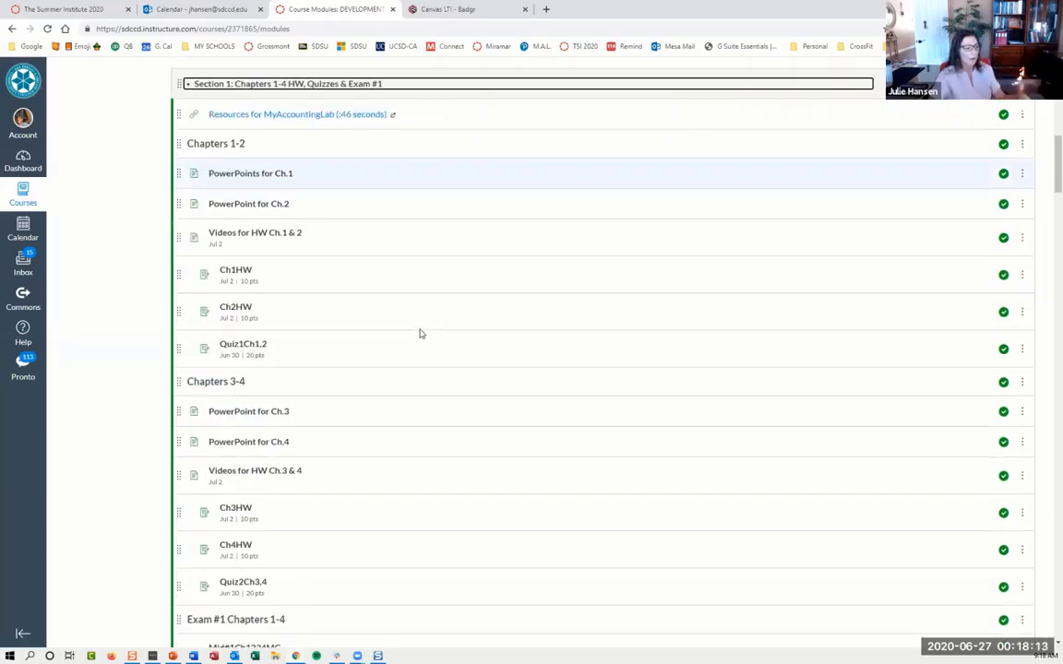
scroll(419, 333, "down", 4)
scroll(419, 333, "up", 1)
scroll(419, 333, "up", 4)
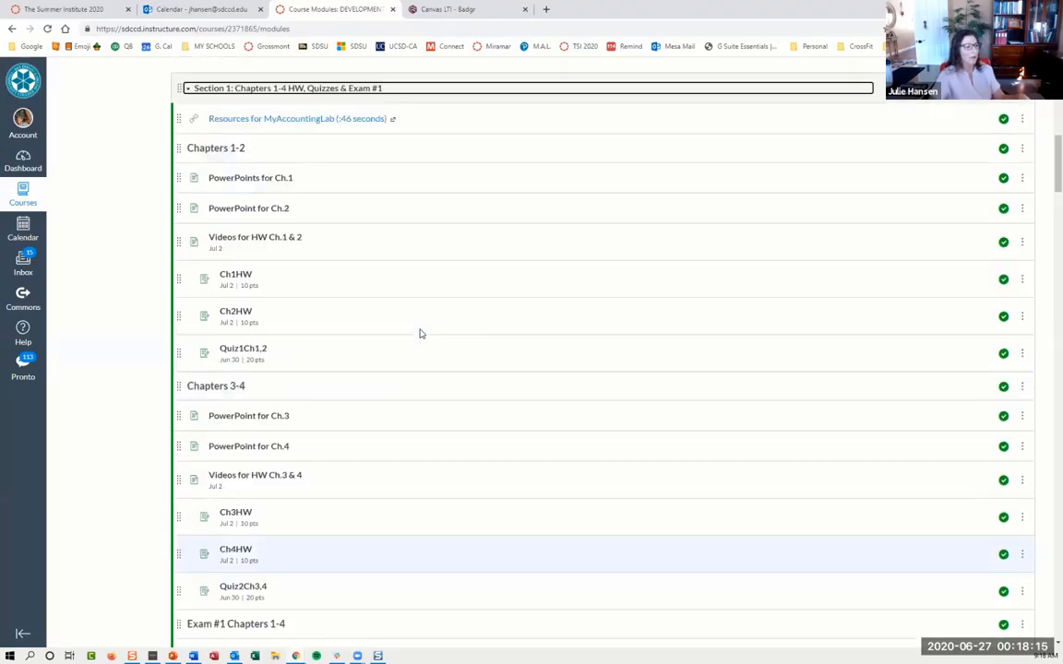
scroll(419, 333, "up", 1)
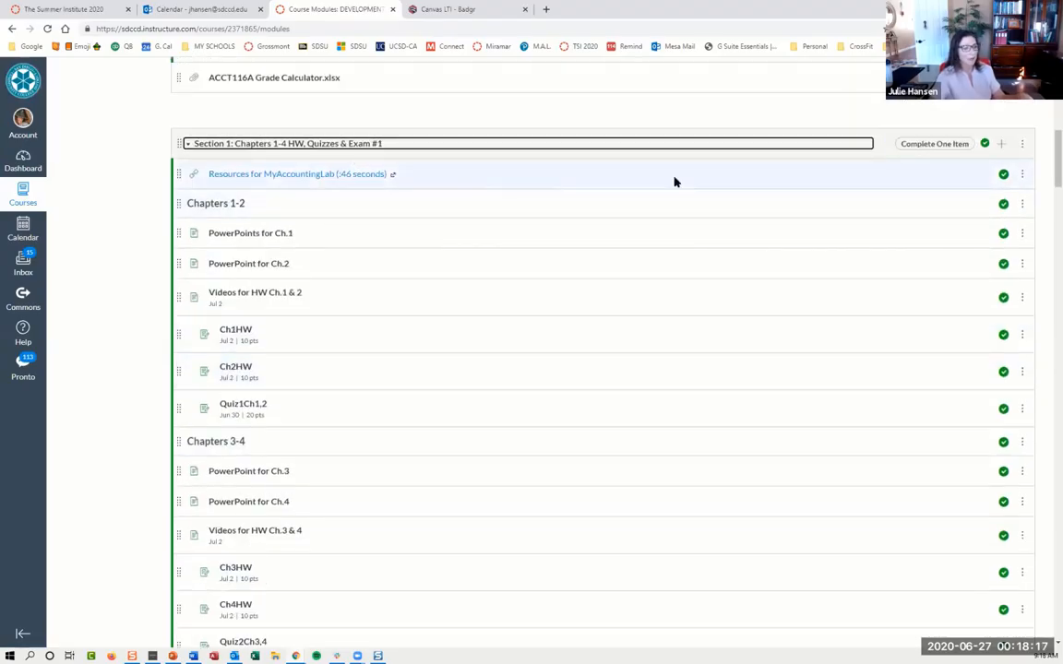
scroll(674, 182, "up", 1)
left_click(1022, 255)
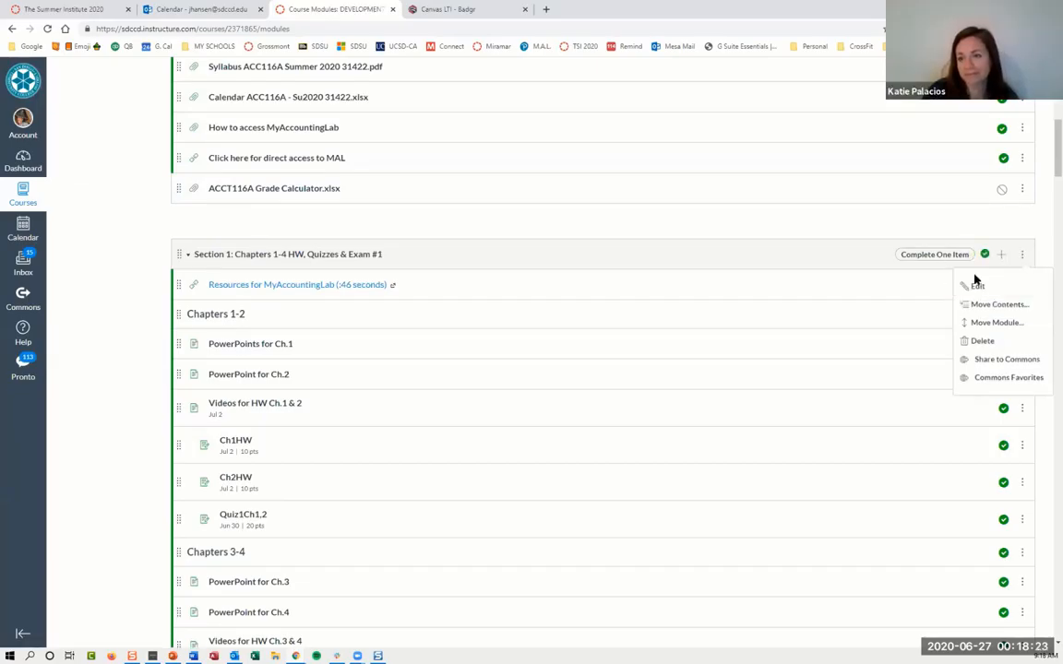
- In Edit Module Settings, set Section 1 to complete when students finish any one requirement
left_click(988, 289)
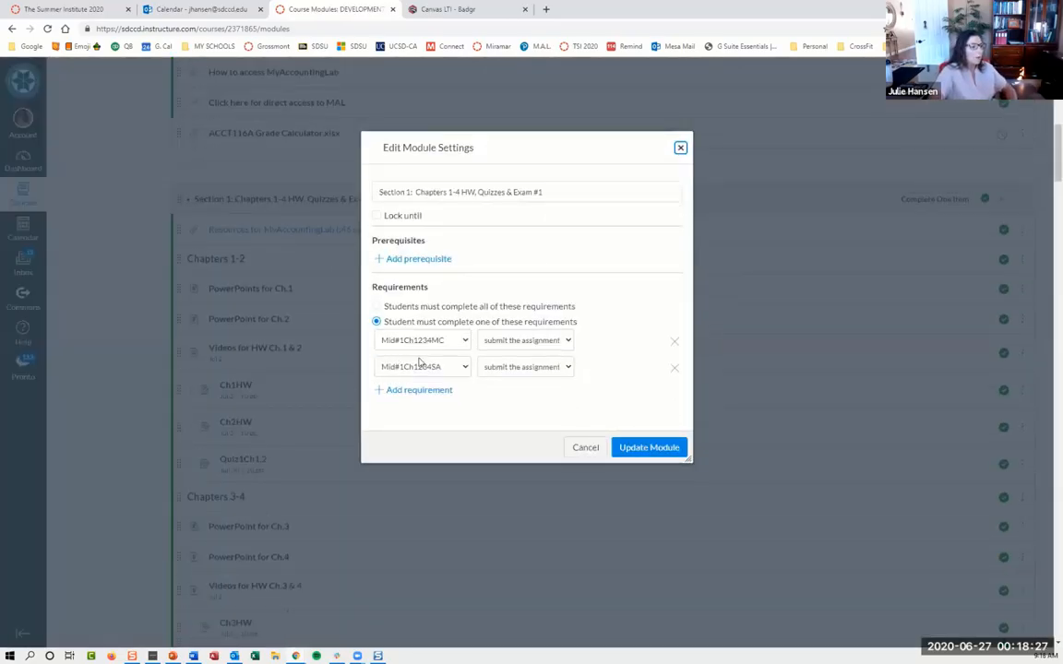
left_click(376, 306)
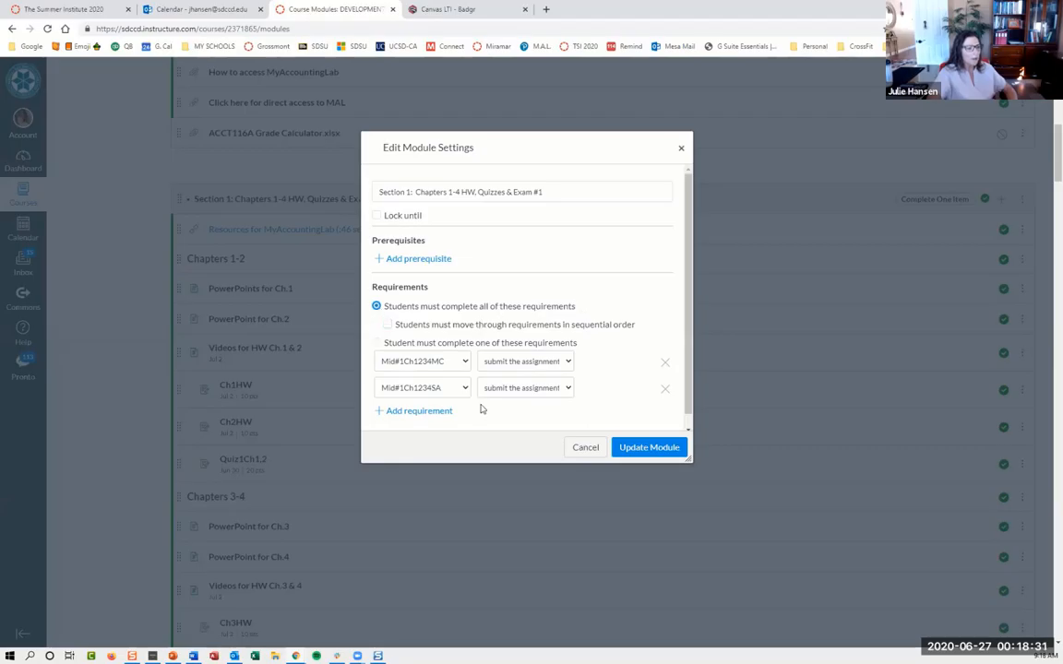
left_click(377, 342)
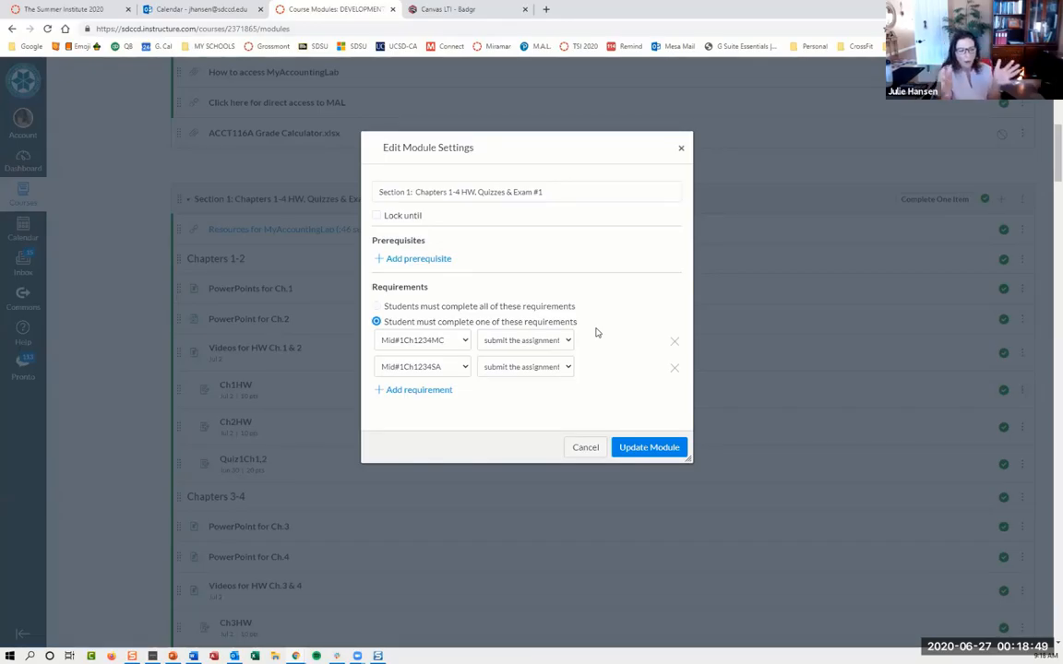
left_click(465, 340)
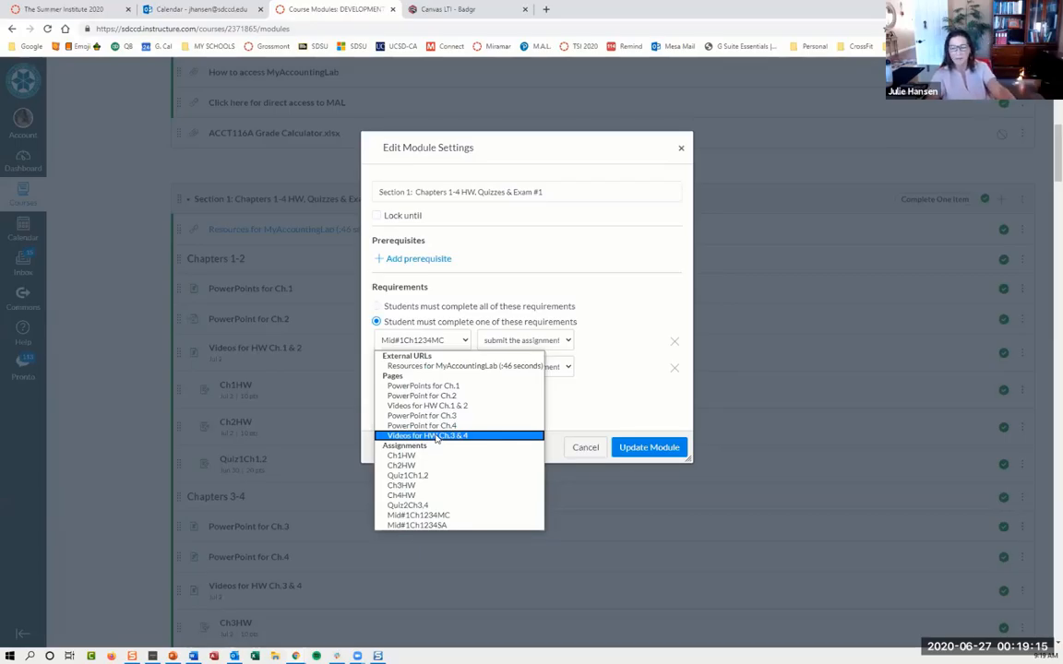
left_click(568, 316)
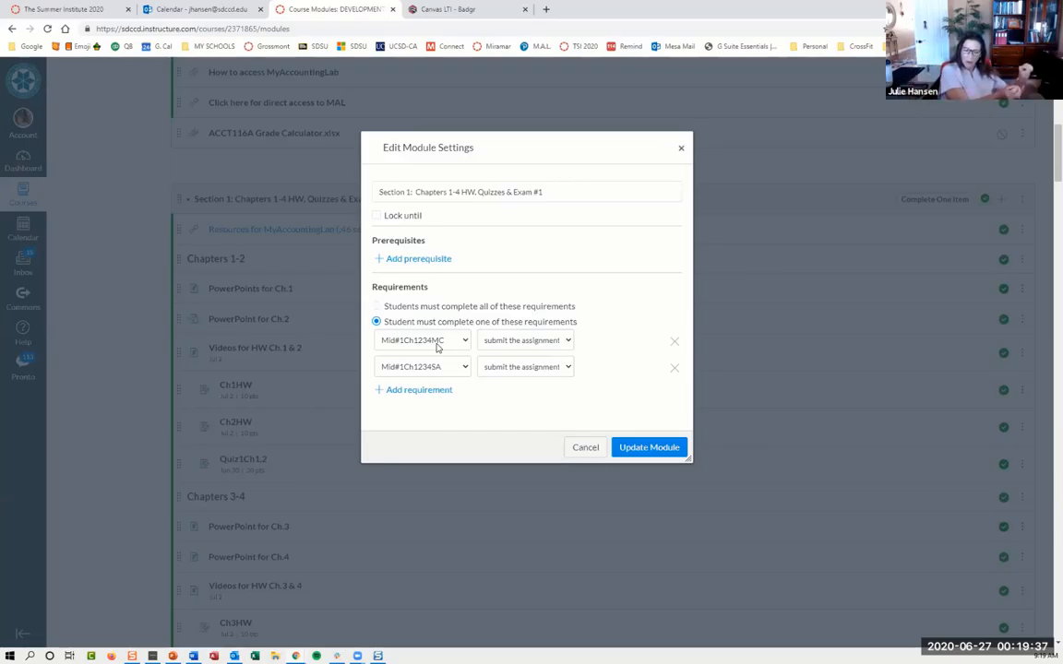
- Set both Mid#1Ch1234MC and Mid#1Ch1234SA requirements to 'view the item' and update the module
left_click(526, 340)
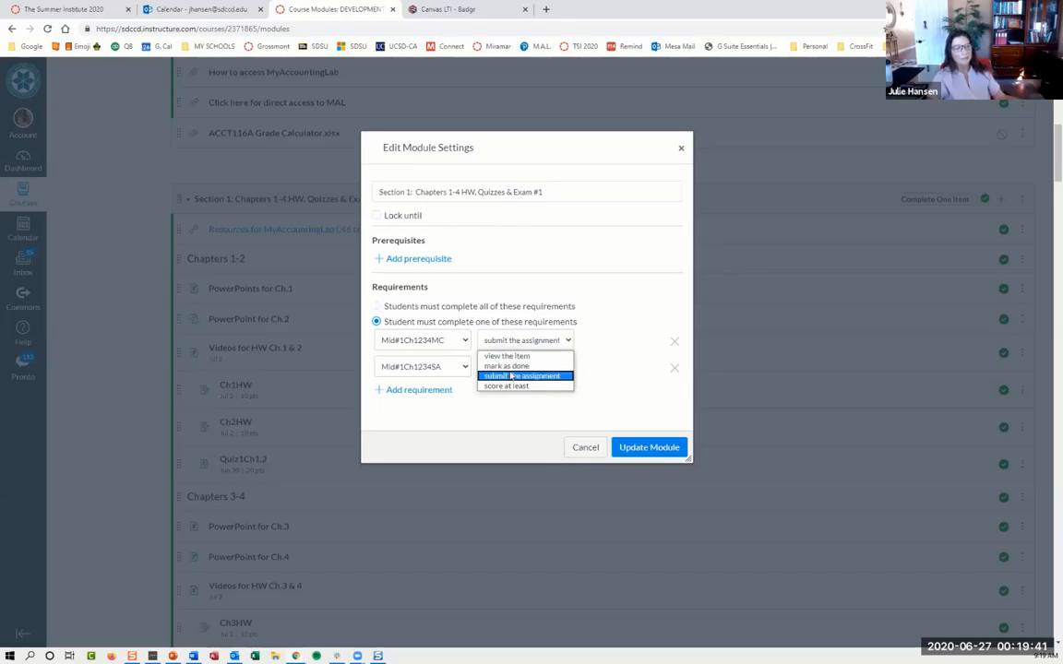
left_click(513, 376)
left_click(526, 341)
left_click(522, 387)
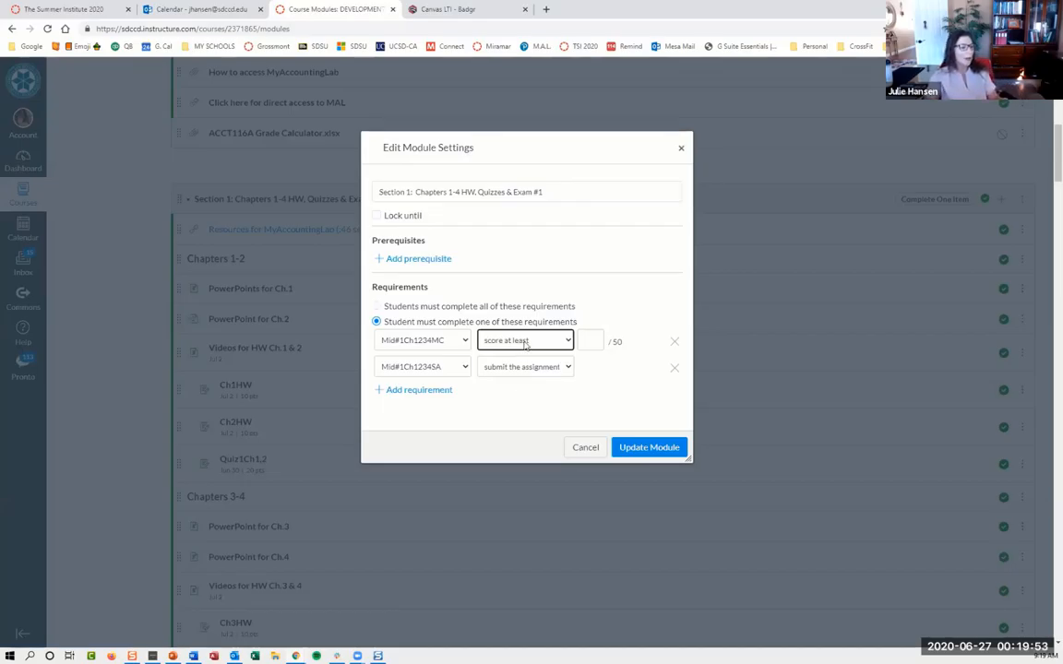
left_click(526, 340)
left_click(523, 357)
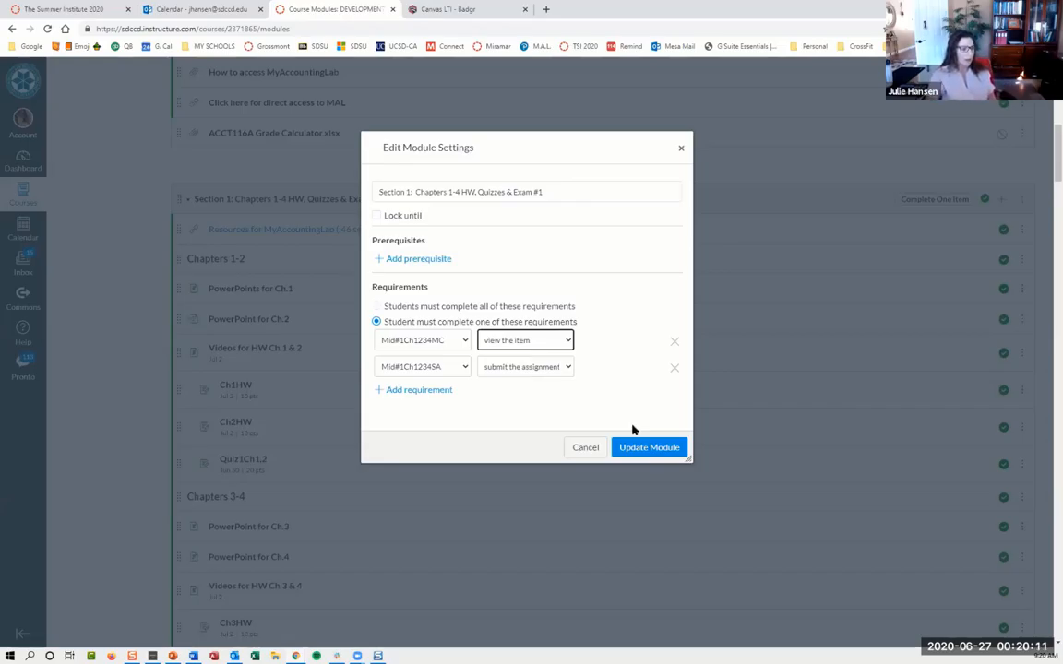
left_click(526, 367)
left_click(517, 391)
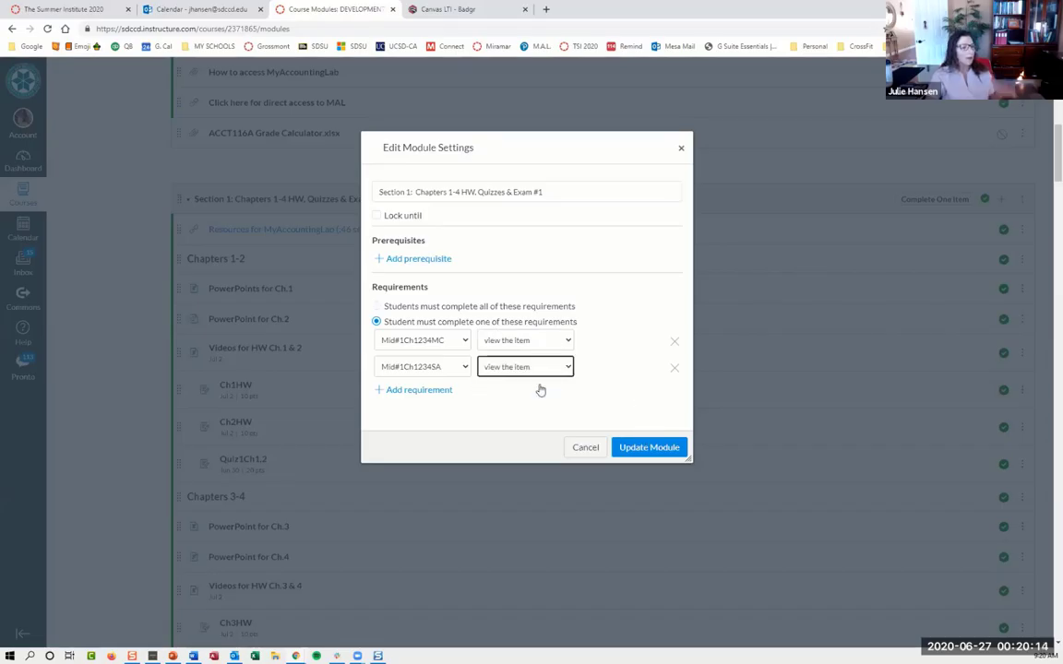
left_click(649, 447)
scroll(597, 386, "down", 3)
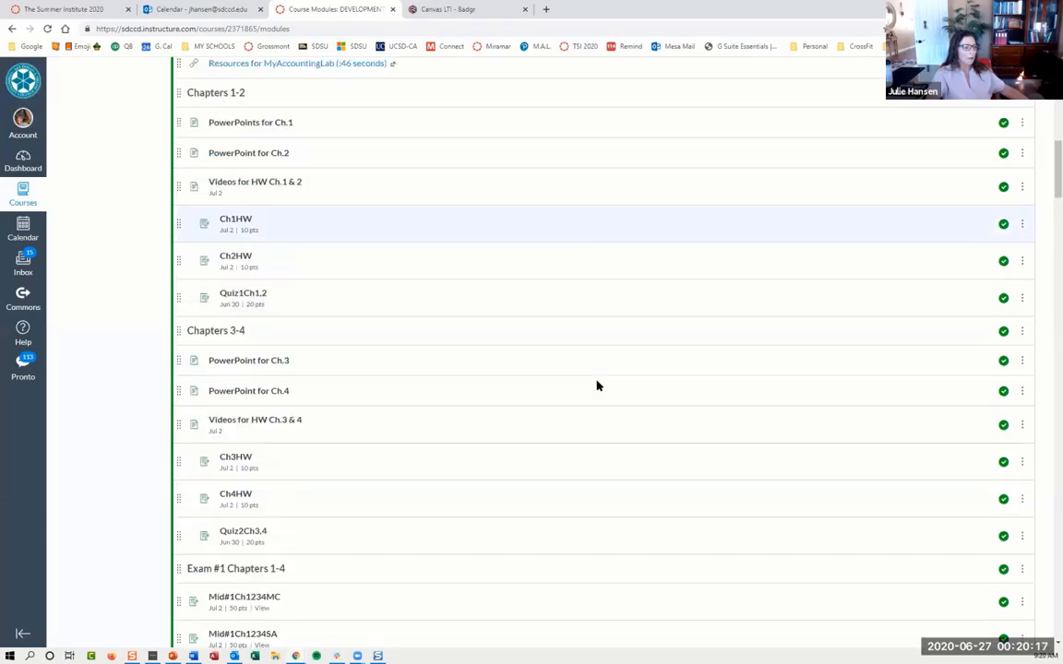
scroll(597, 385, "down", 2)
scroll(762, 226, "up", 5)
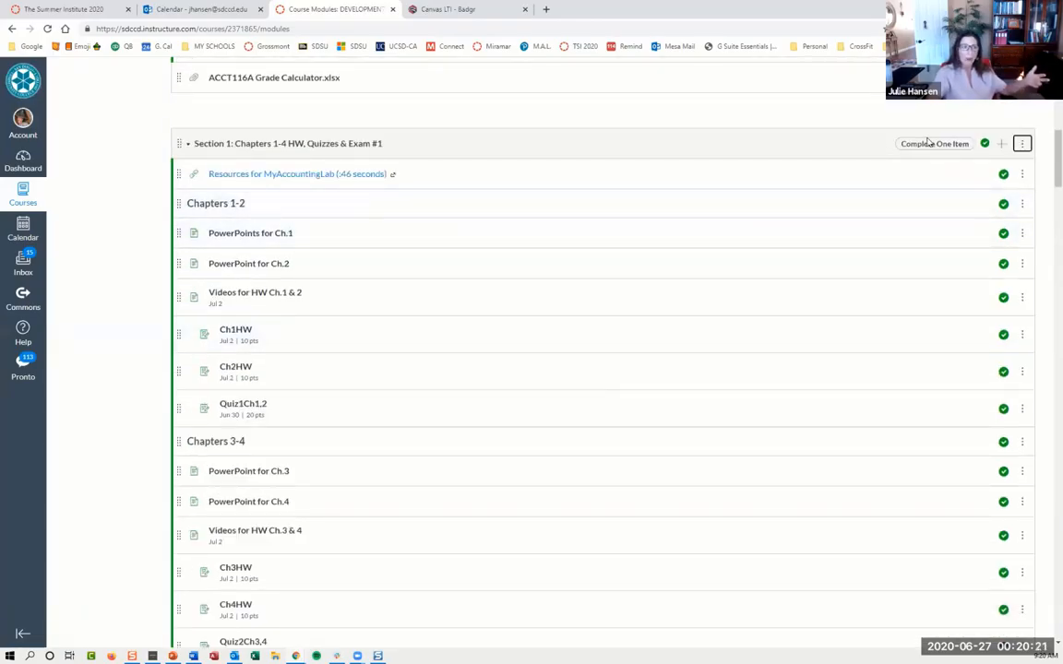
- Add a new External Tool item using Badgr to the end of Section 1
left_click(1002, 144)
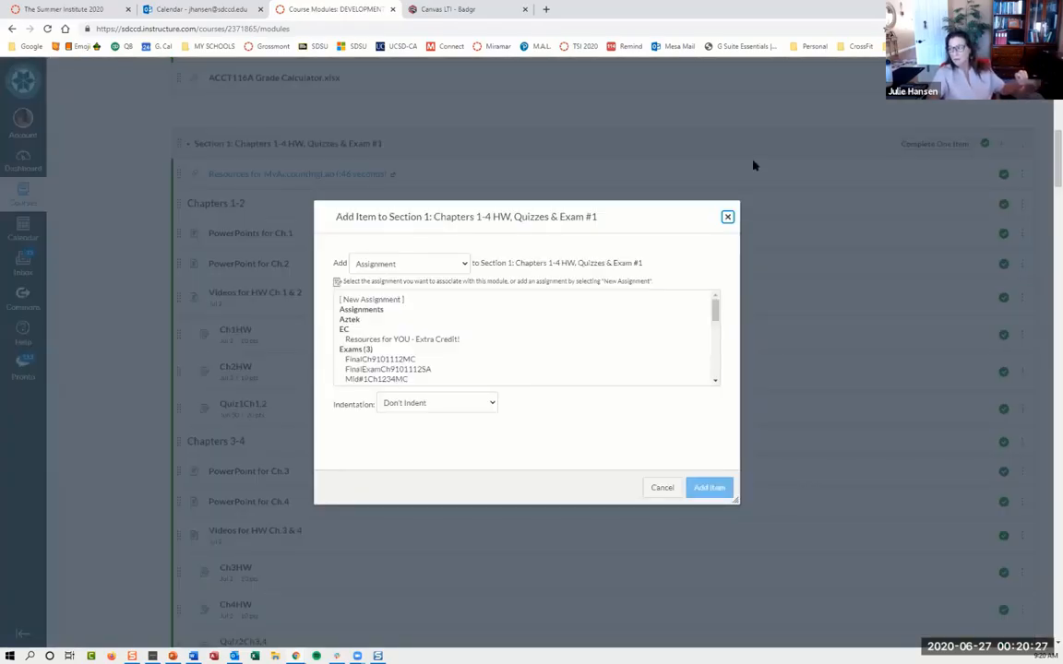
left_click(452, 265)
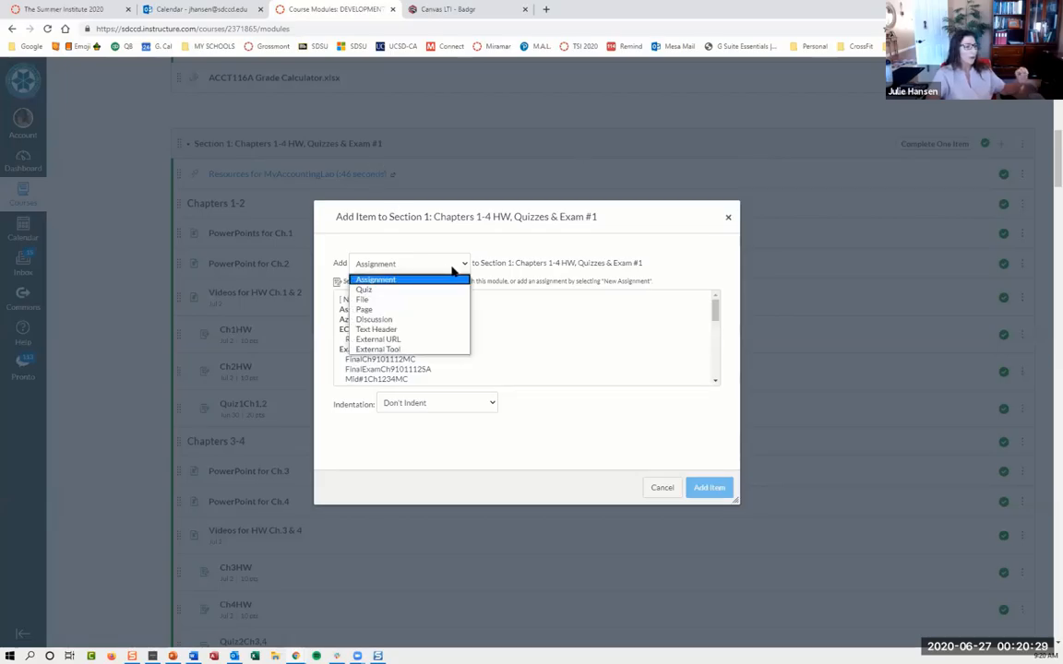
left_click(410, 349)
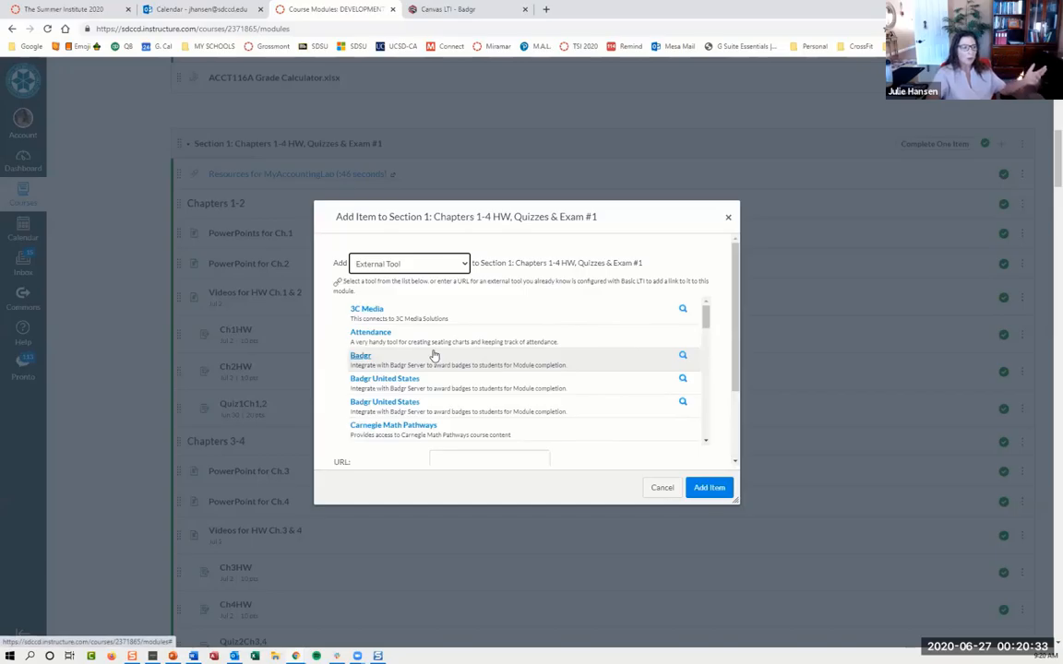
left_click(360, 357)
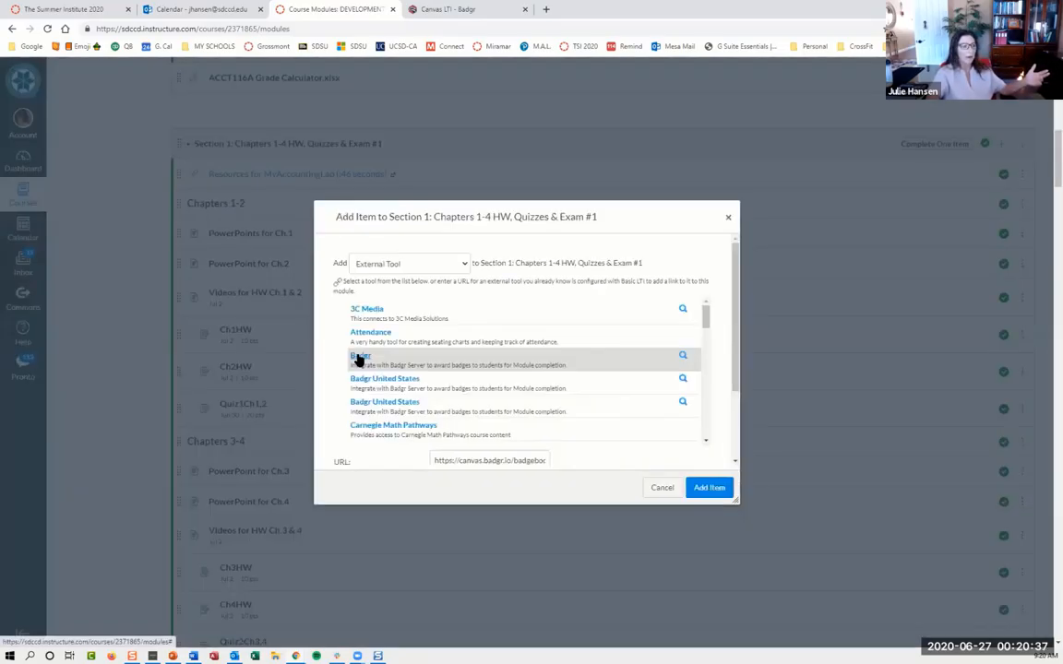
left_click(708, 487)
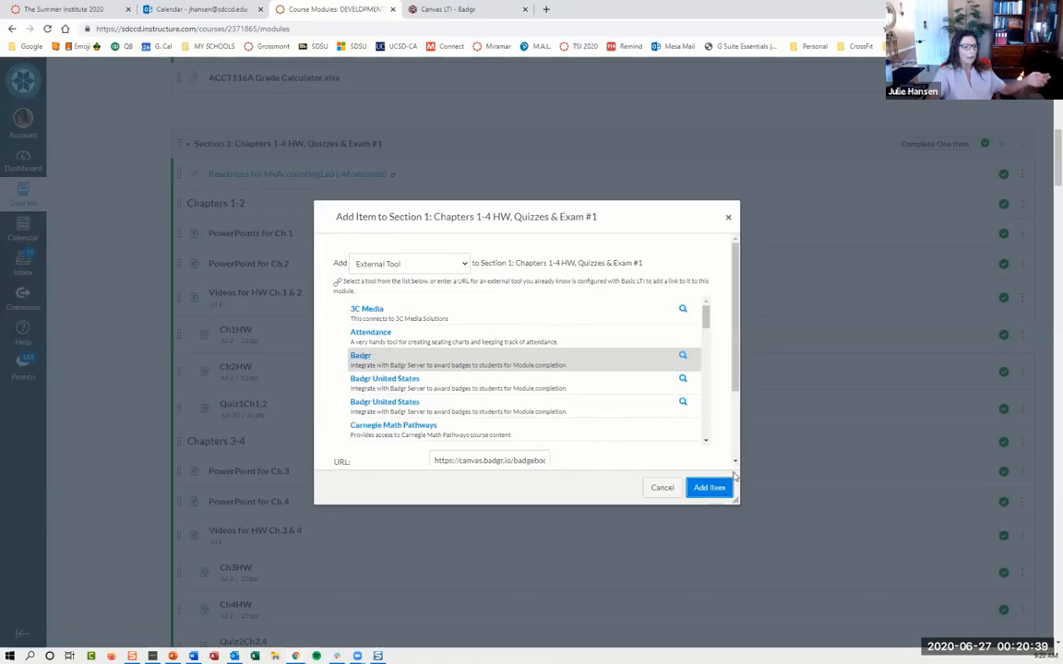
scroll(629, 367, "down", 4)
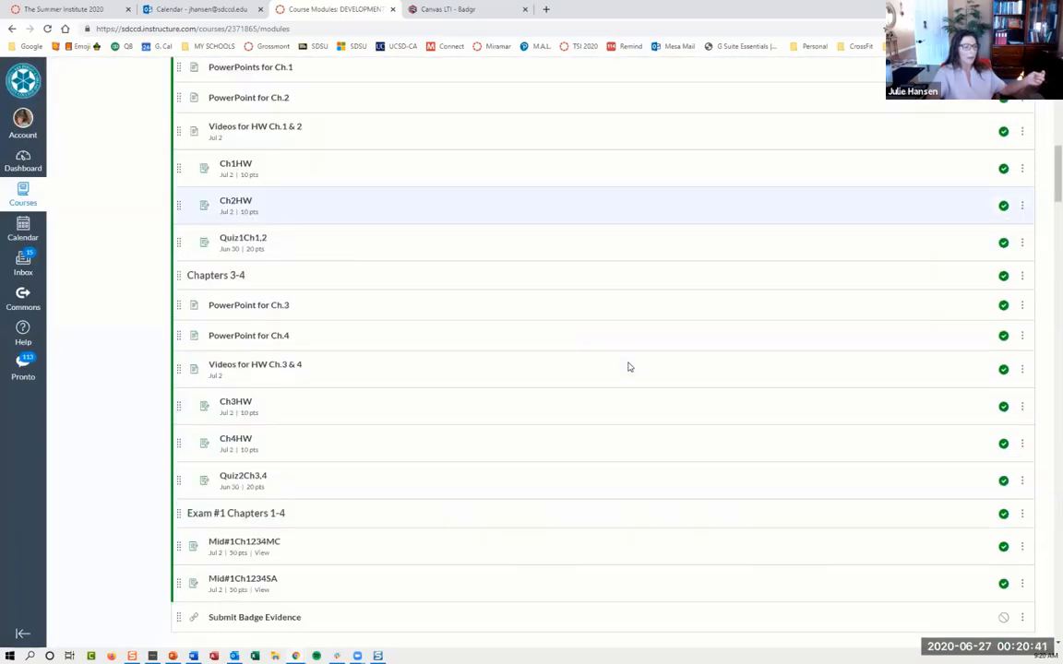
scroll(628, 367, "down", 2)
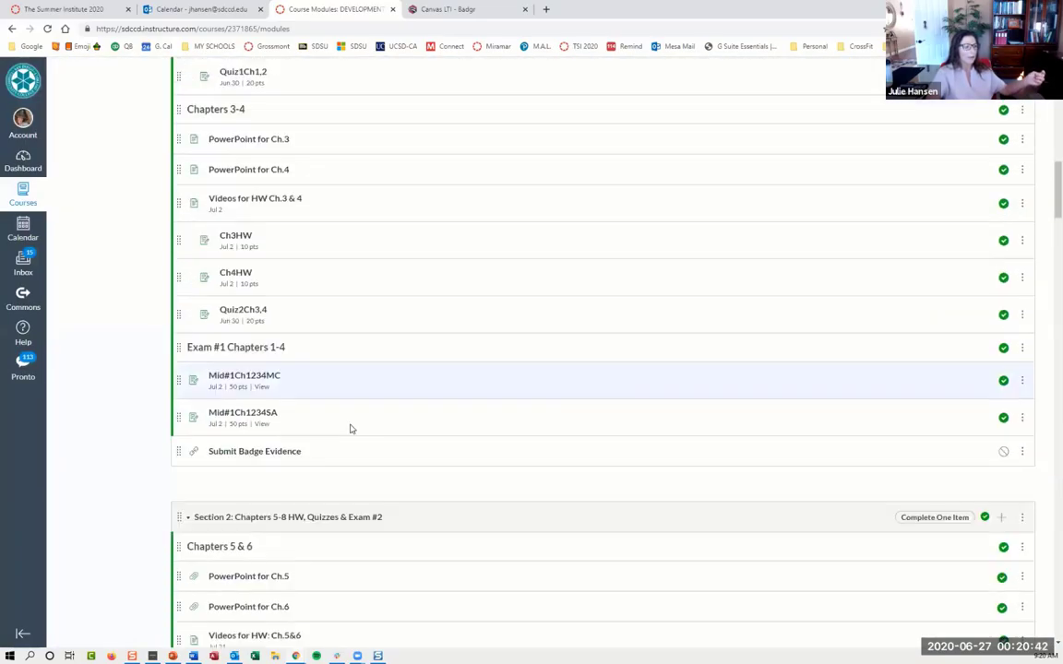
- Retitle the Submit Badge Evidence item to 'Claim Your Badge Here', save it and publish it
left_click(1022, 452)
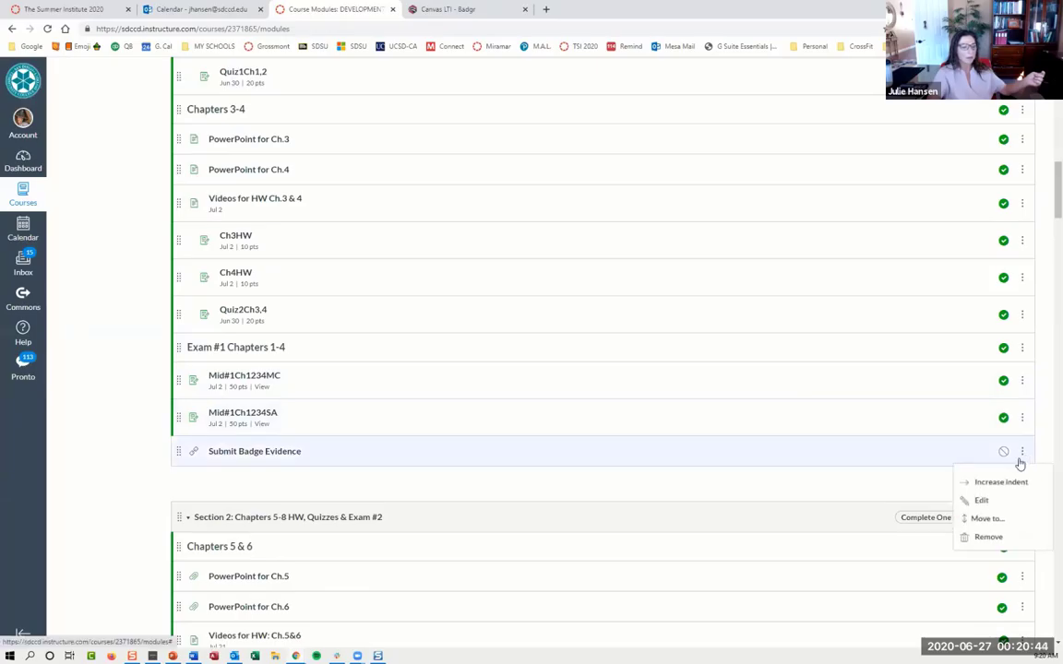
left_click(982, 501)
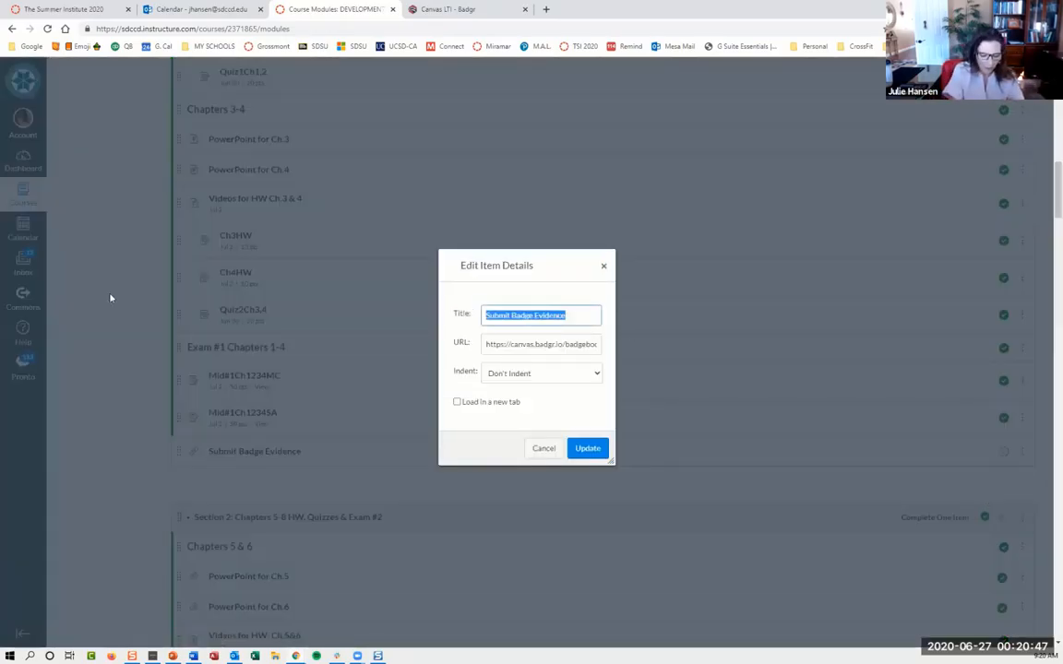
type("Claim")
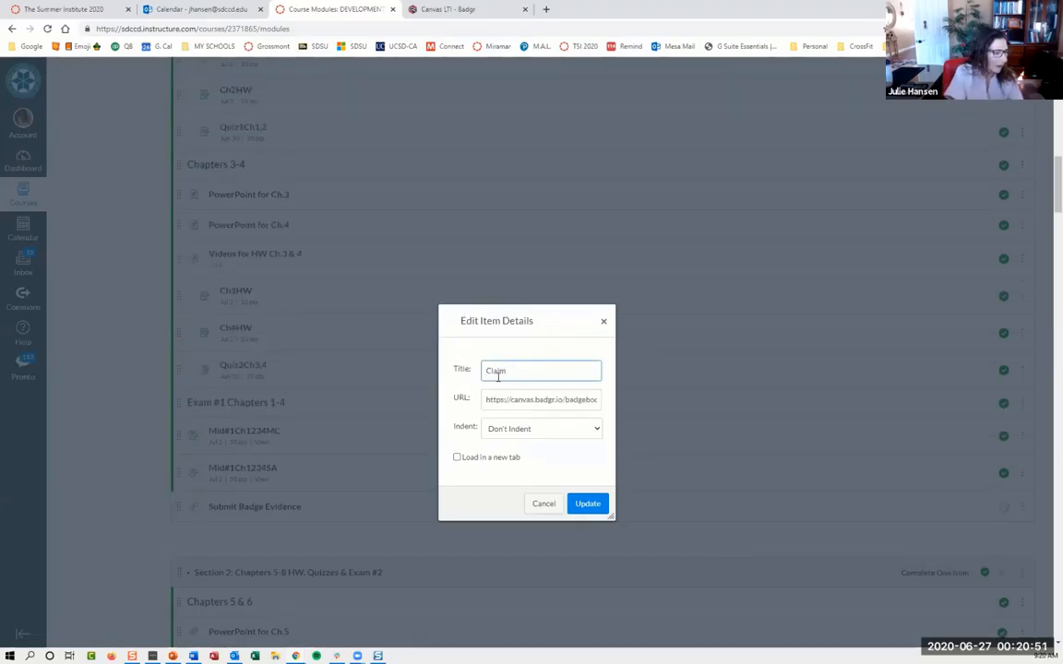
type(" your")
left_click(524, 397)
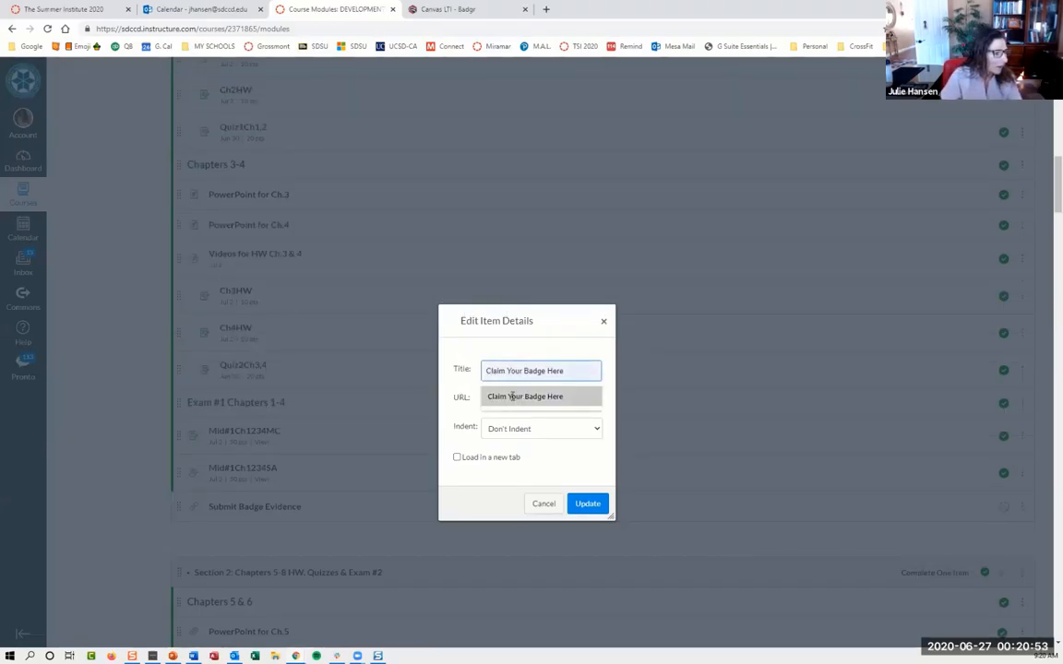
left_click(585, 503)
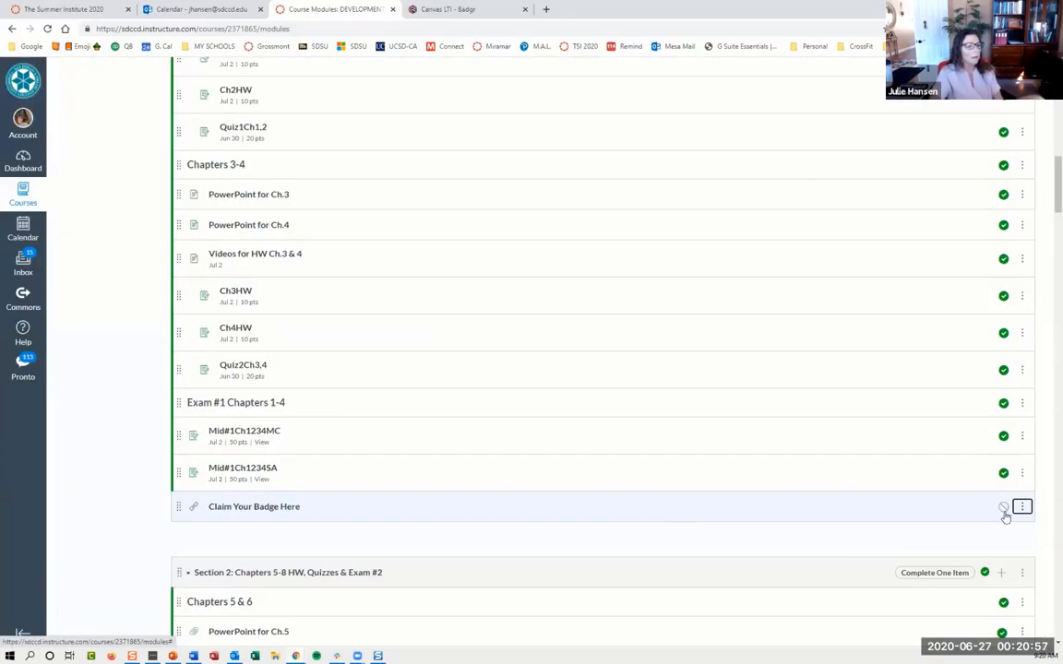
left_click(1004, 508)
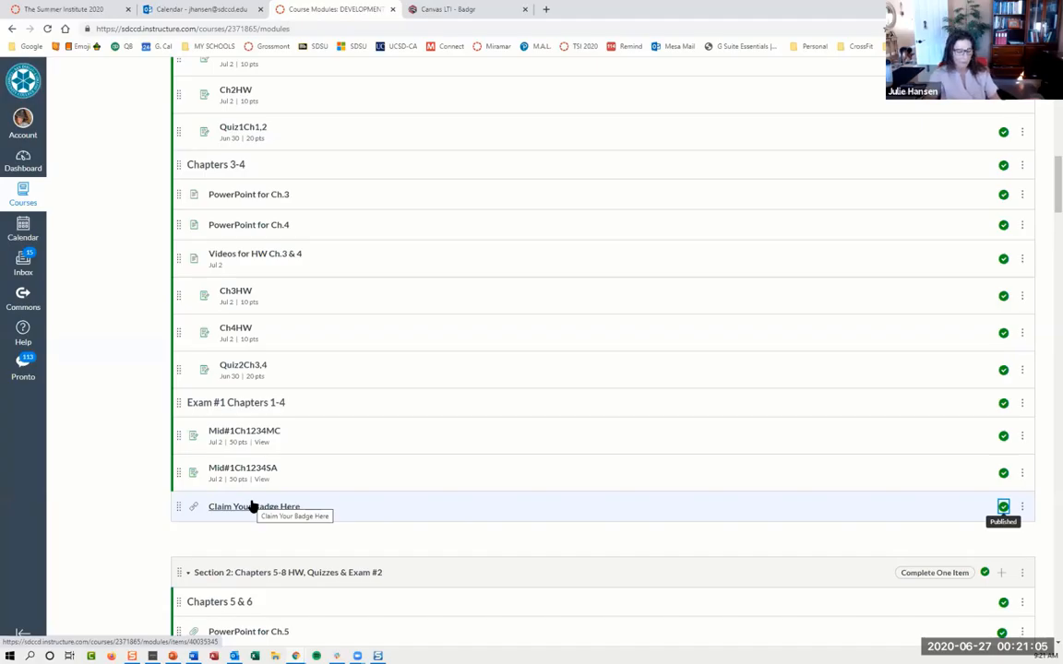
scroll(145, 376, "up", 5)
scroll(145, 376, "up", 5)
scroll(145, 375, "up", 5)
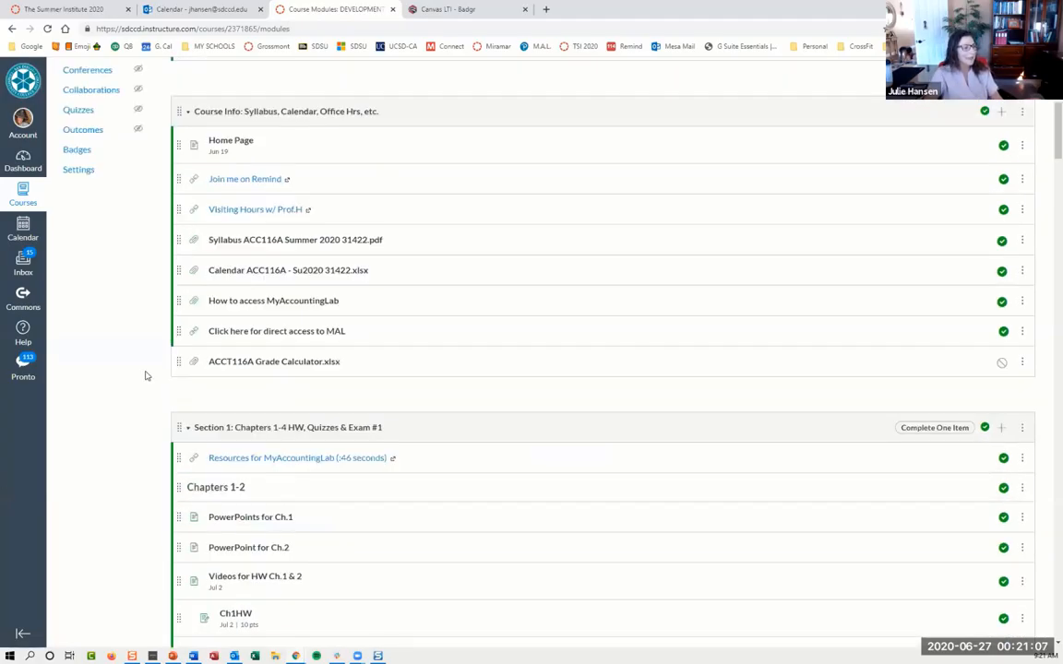
scroll(145, 376, "up", 5)
scroll(145, 376, "up", 5)
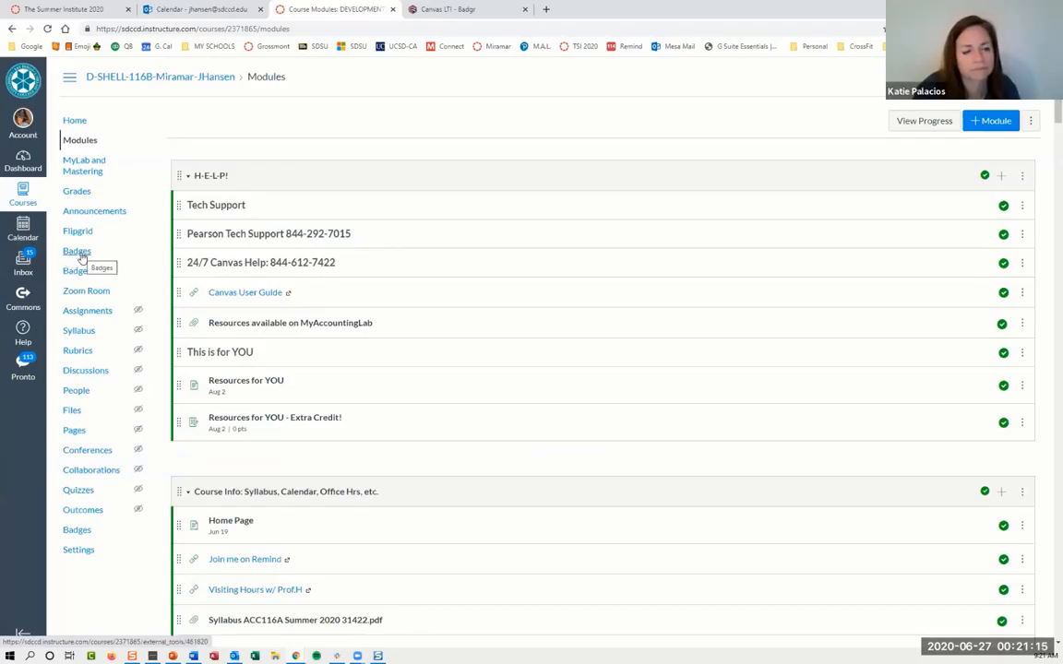
- View the course's Badges issuer page, return to the dashboard and pick the Summer 2020 ACCT 116A course
left_click(78, 251)
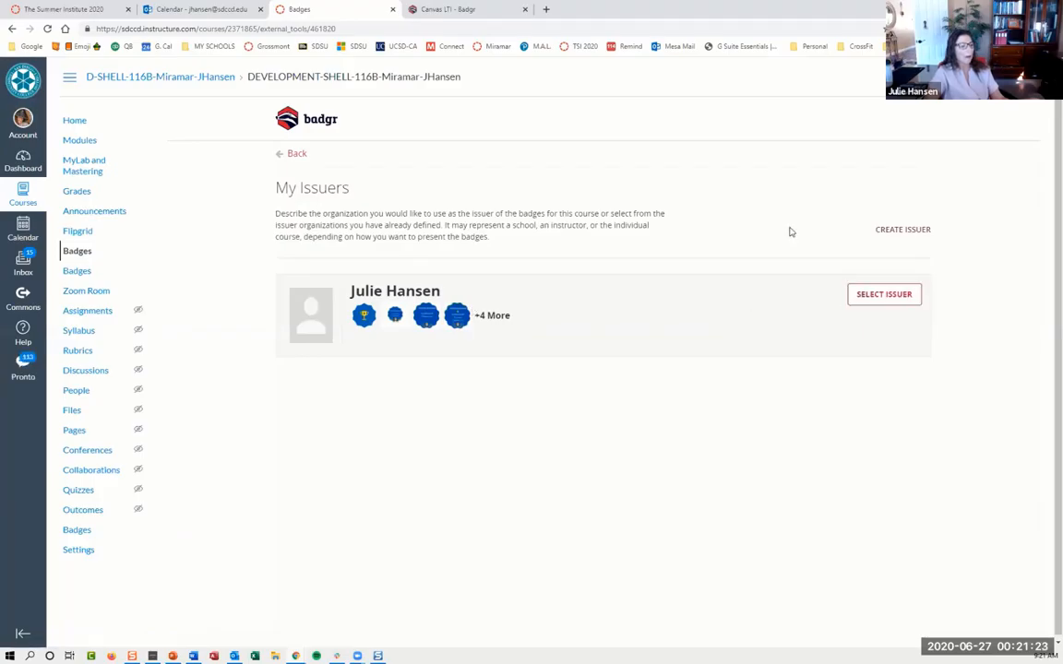
left_click(23, 164)
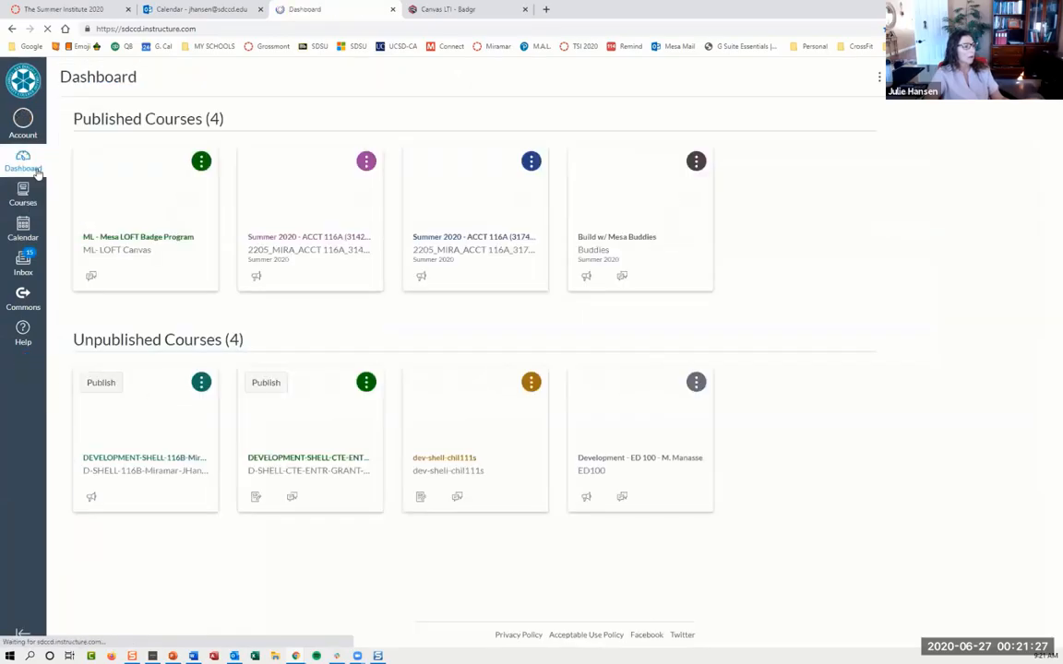
left_click(475, 239)
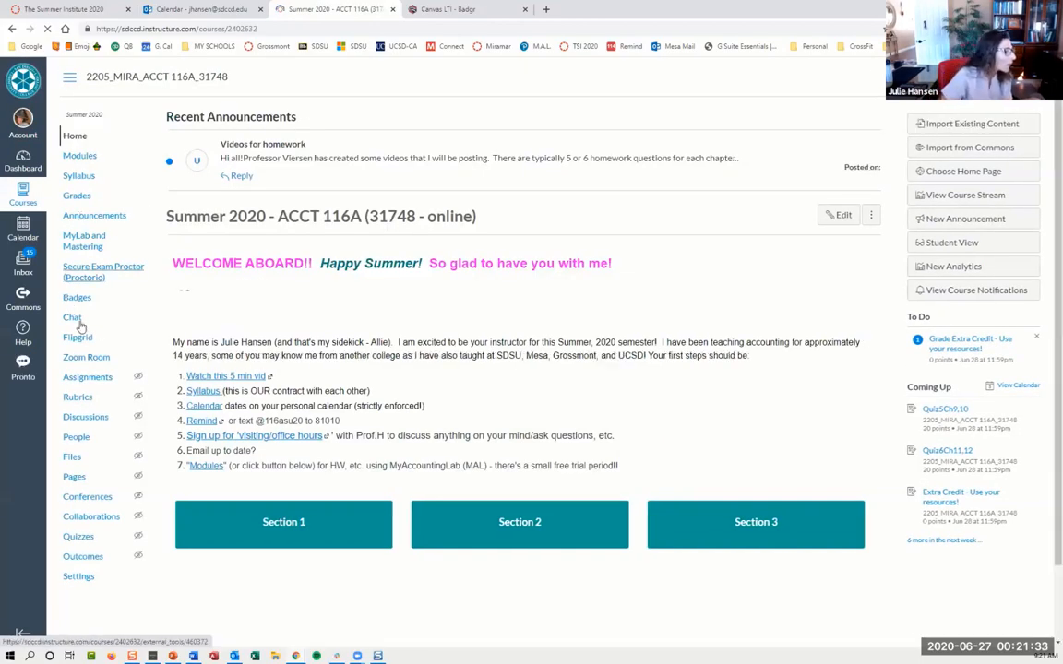
- View the Summer 2020 course's Badgr module badges, then switch to the slide presentation
left_click(76, 297)
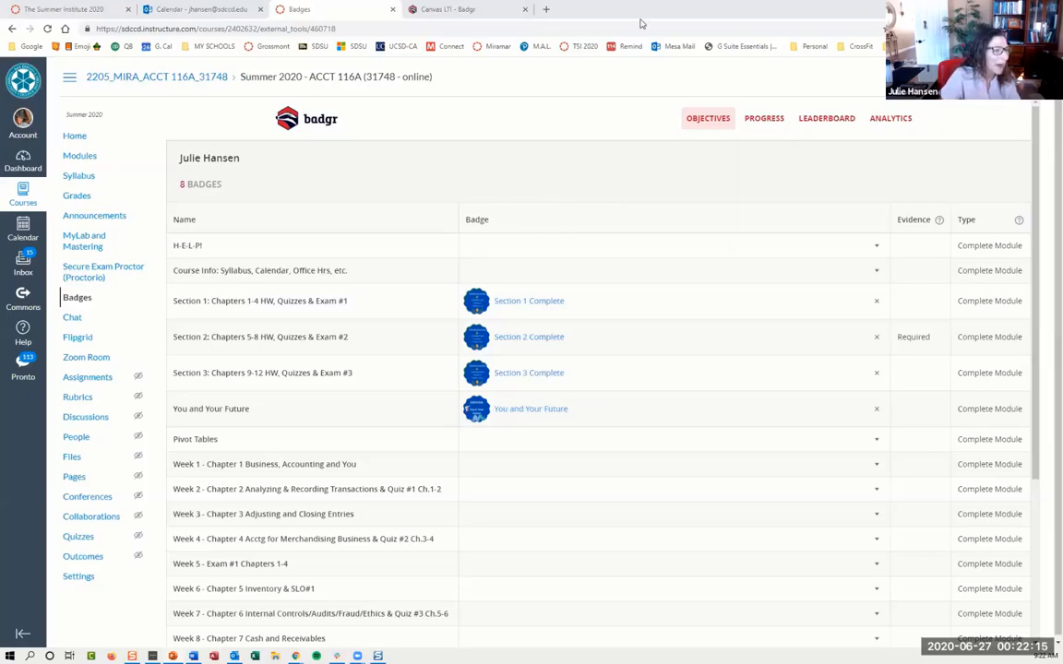
key("alt+Tab")
- Maximize PowerPoint and narrow the thumbnail pane so the Badgr Leaderboard slide fills the view
key("super+Up")
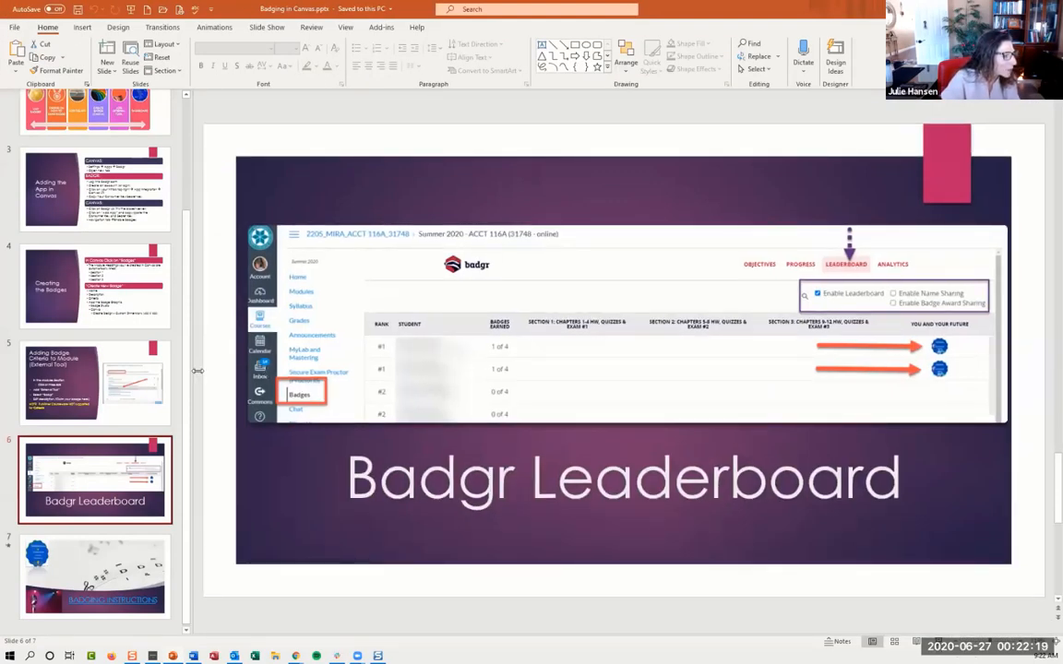
left_click_drag(185, 336, 37, 337)
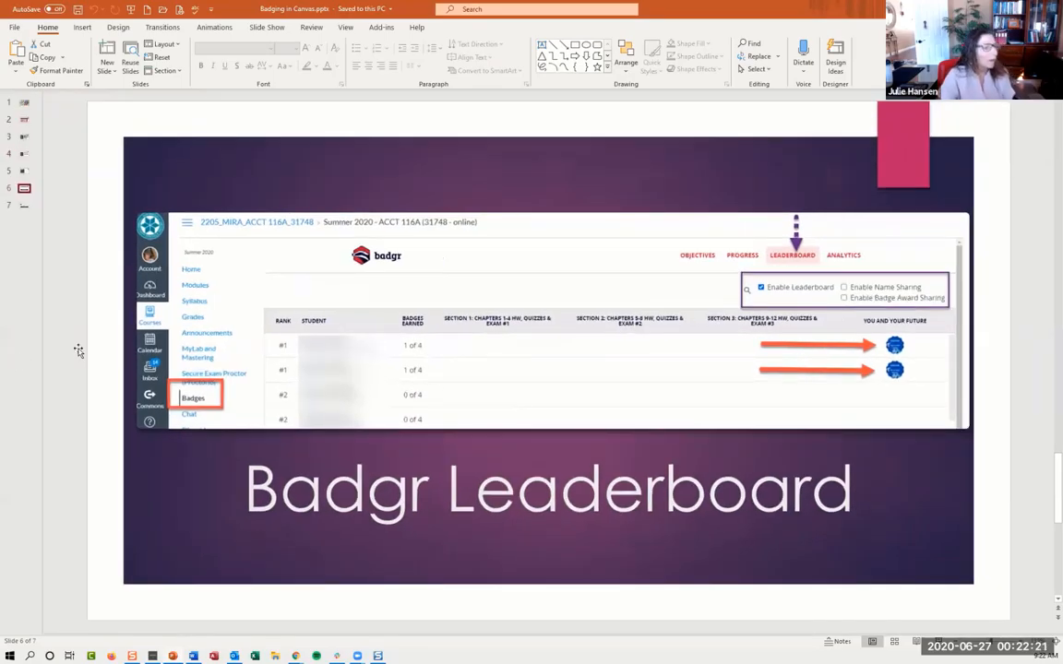